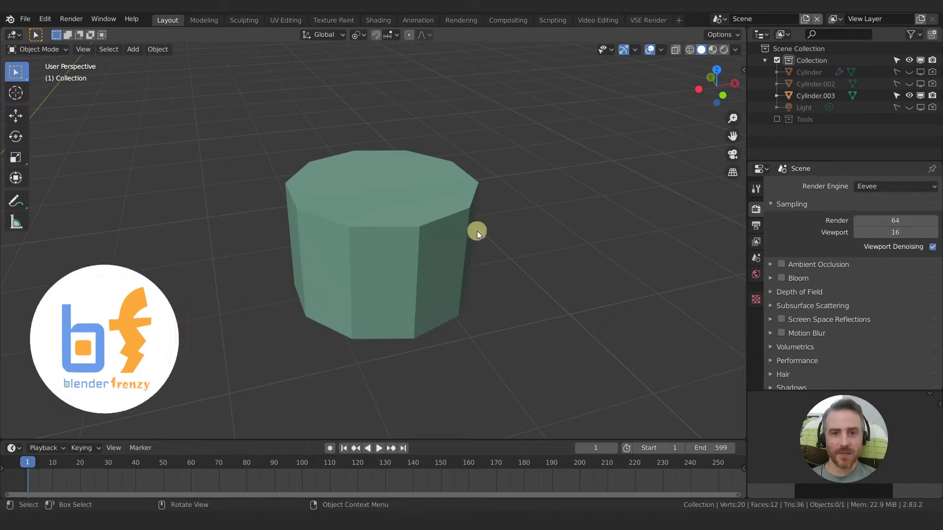
- Orbit around the green cylinder and select Cylinder.003 in the viewport
{"action": "middle_click_drag", "start_coordinate": [477, 232], "coordinate": [395, 214]}
{"action": "left_click", "coordinate": [421, 217]}
{"action": "left_click", "coordinate": [329, 200]}
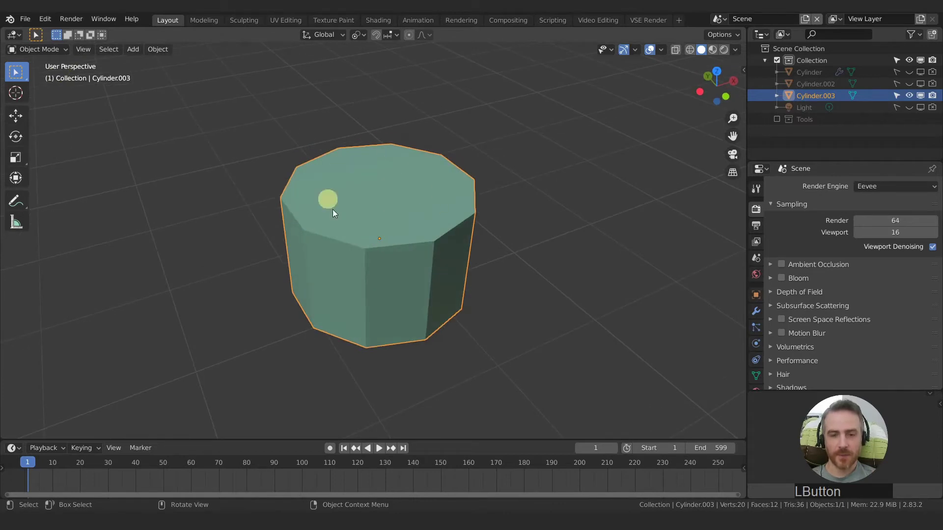
- Add Rigid Body physics to Cylinder.003 as an Active body with Convex Hull collision shape
{"action": "left_click", "coordinate": [756, 345]}
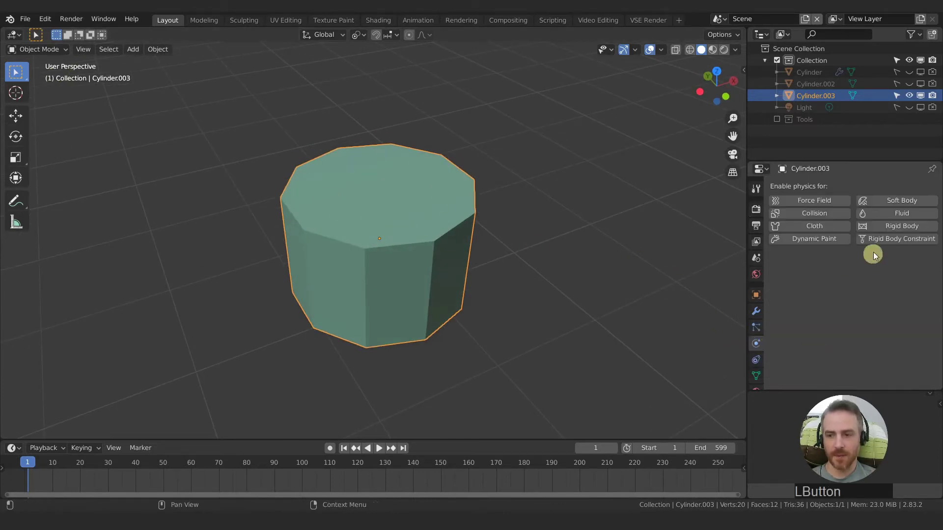
{"action": "left_click", "coordinate": [893, 228]}
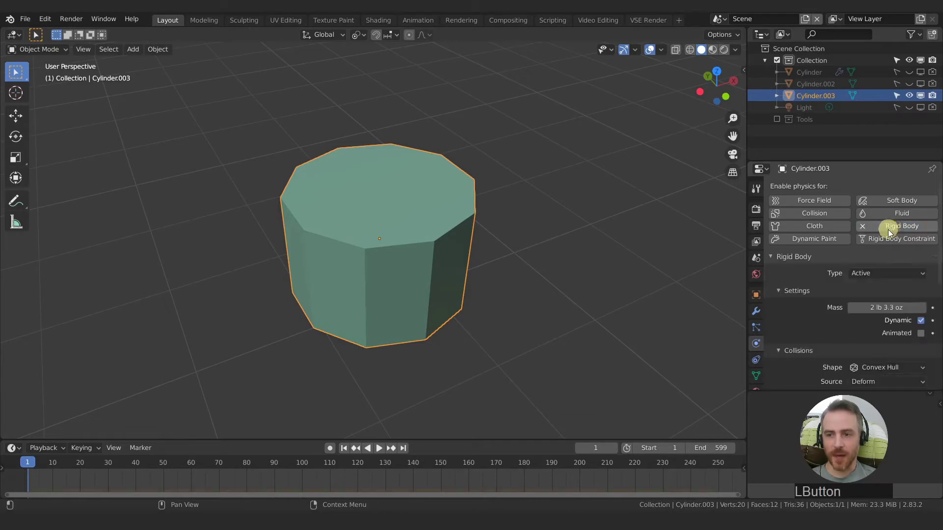
{"action": "left_click", "coordinate": [24, 462]}
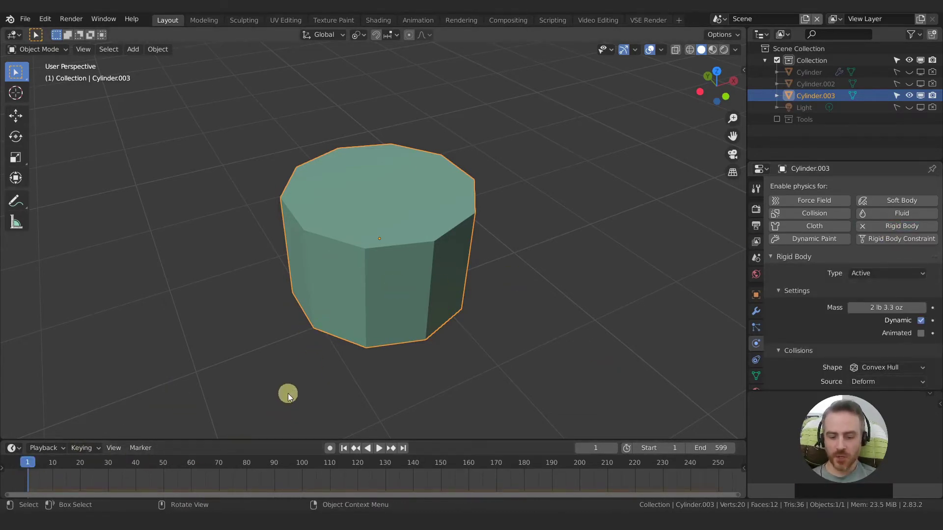
{"action": "key", "text": "shift"}
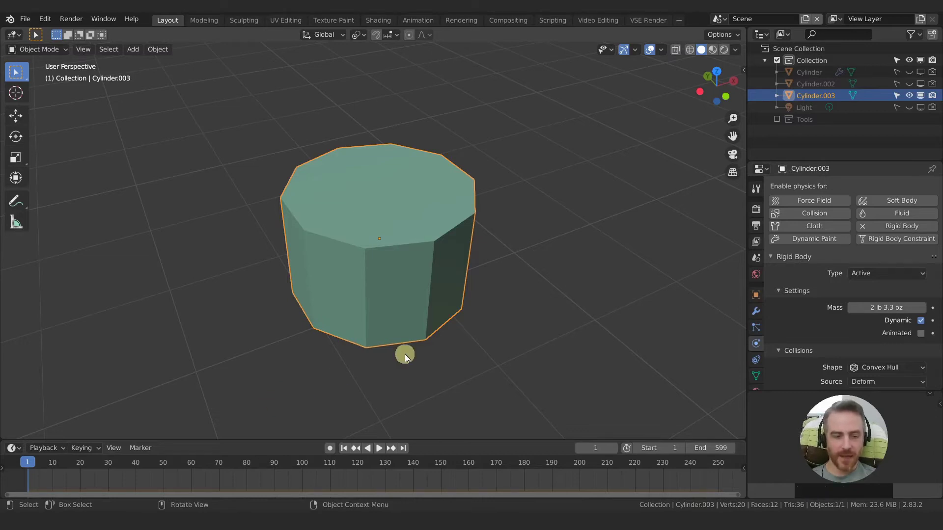
- Play the simulation to watch the cylinder fall, then stop playback
{"action": "key", "text": "space"}
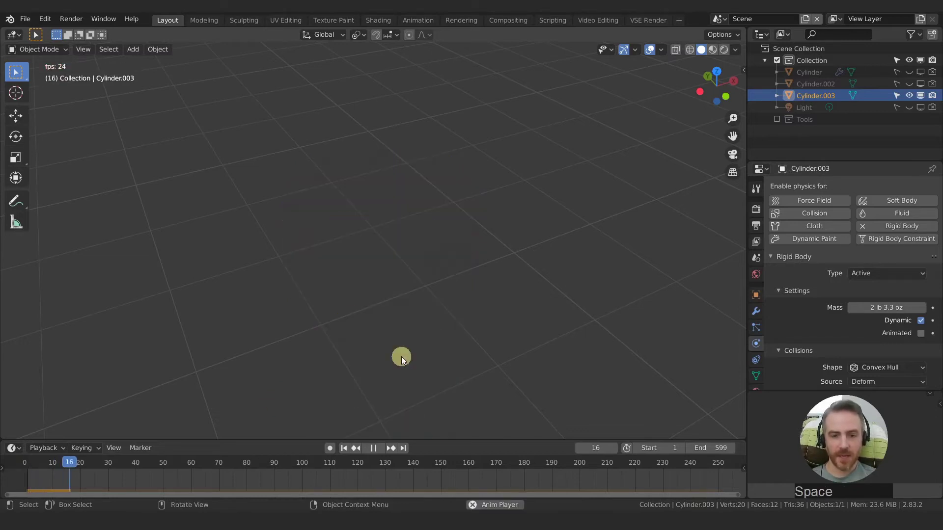
{"action": "scroll", "coordinate": [397, 352], "scroll_direction": "down", "scroll_amount": 5}
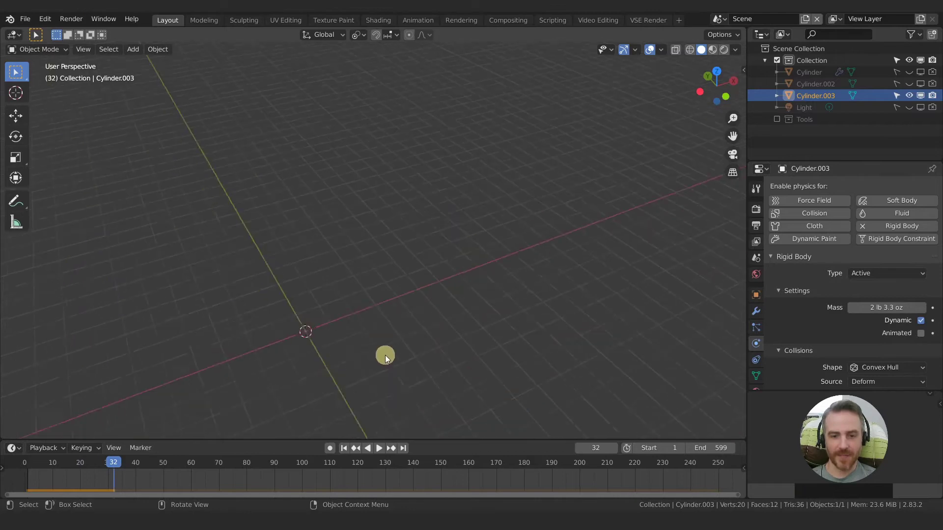
{"action": "key", "text": "space"}
{"action": "key", "text": "space"}
{"action": "middle_click_drag", "start_coordinate": [383, 427], "coordinate": [354, 442]}
{"action": "key", "text": "space"}
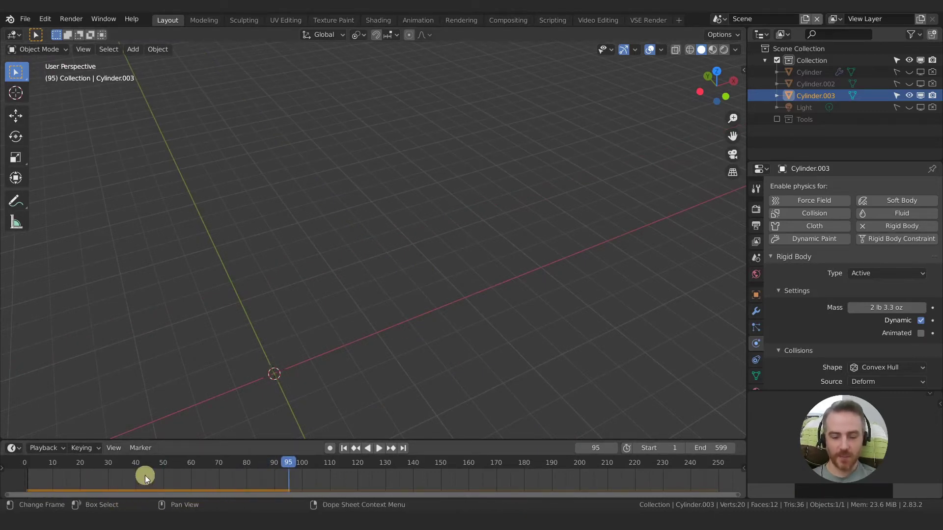
- Return to frame 1 and scrub the timeline forward through the cylinder's fall
{"action": "key", "text": "shift+Left"}
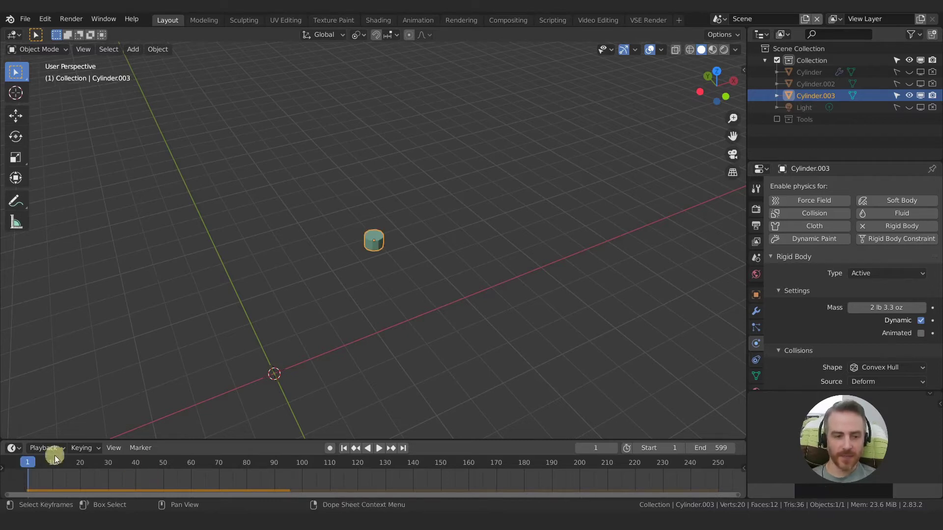
{"action": "left_click", "coordinate": [388, 243]}
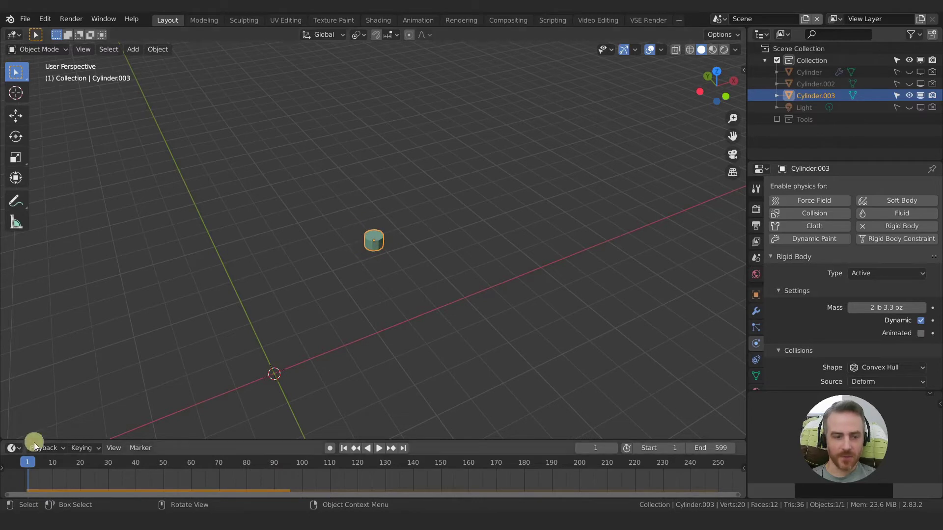
{"action": "left_click", "coordinate": [28, 465]}
{"action": "left_click_drag", "start_coordinate": [29, 465], "coordinate": [49, 474]}
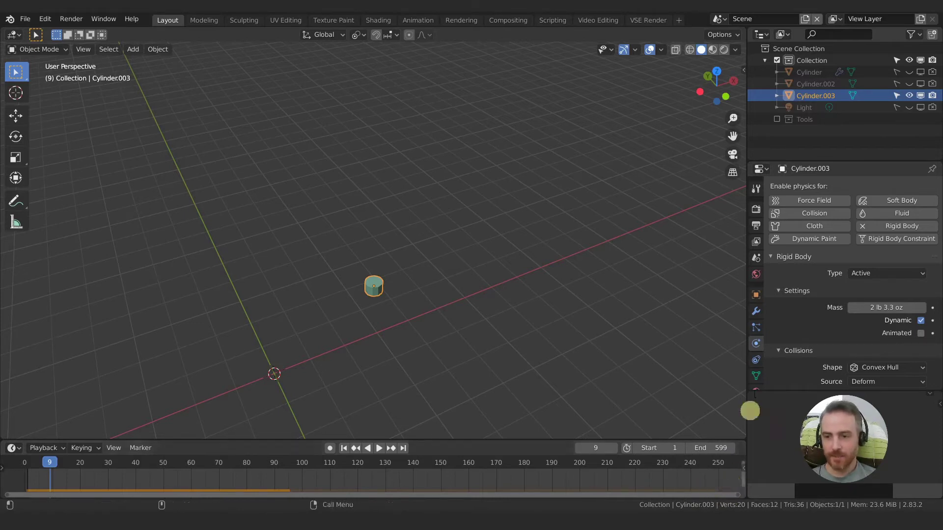
{"action": "left_click", "coordinate": [757, 258]}
- Expand Rigid Body World and its Cache panel (frames 1–250), then scrub to frame 102
{"action": "scroll", "coordinate": [799, 290], "scroll_direction": "down", "scroll_amount": 3}
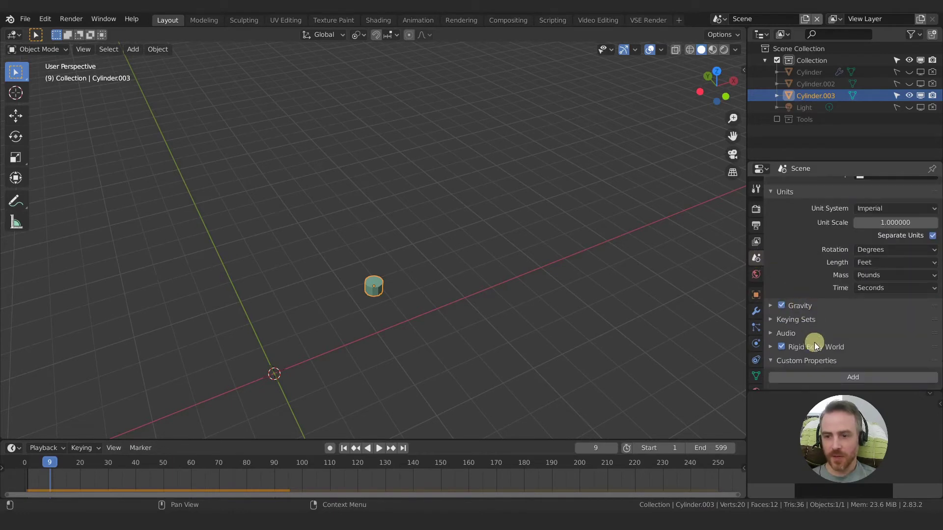
{"action": "left_click", "coordinate": [770, 347]}
{"action": "scroll", "coordinate": [810, 322], "scroll_direction": "down", "scroll_amount": 8}
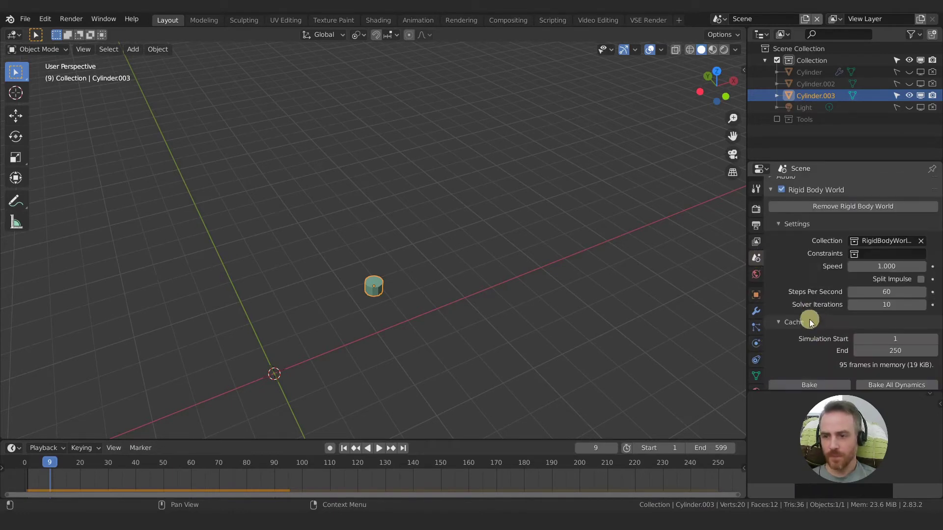
{"action": "scroll", "coordinate": [822, 294], "scroll_direction": "down", "scroll_amount": 4}
{"action": "scroll", "coordinate": [822, 298], "scroll_direction": "down", "scroll_amount": 2}
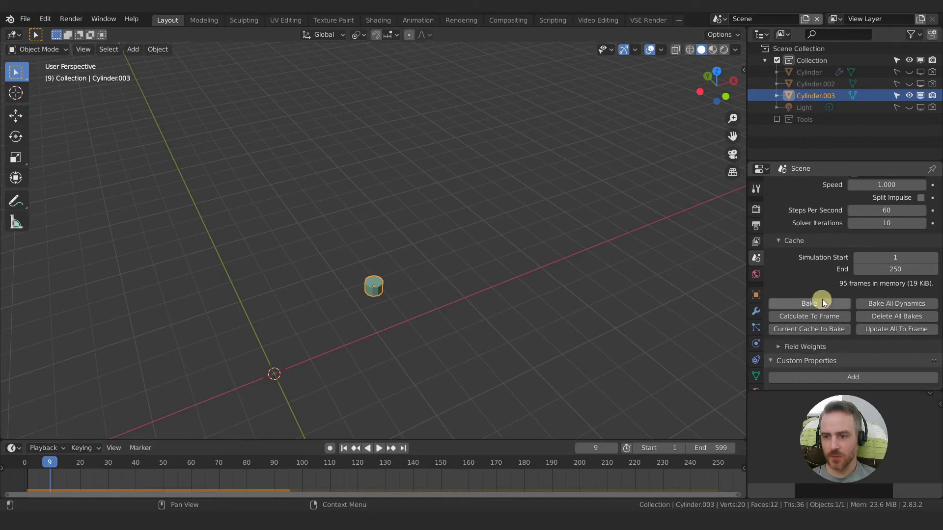
{"action": "left_click", "coordinate": [792, 241]}
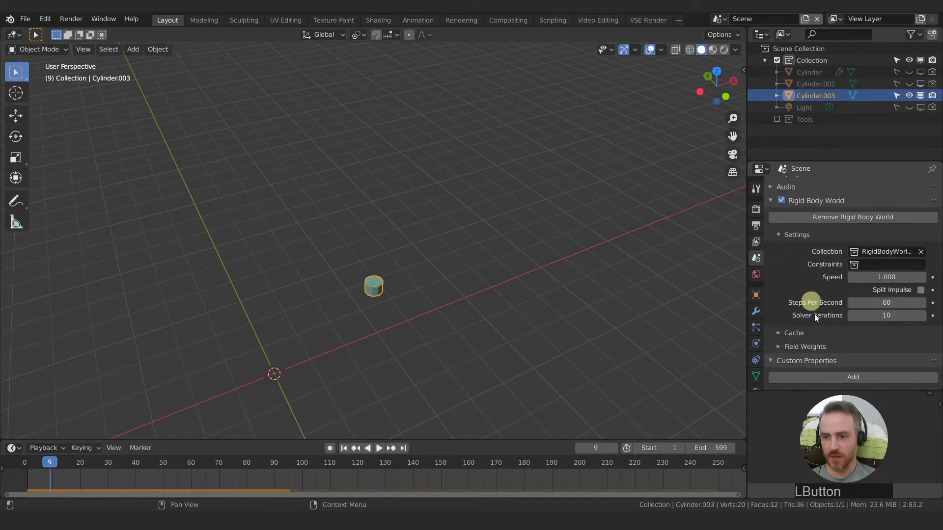
{"action": "left_click", "coordinate": [797, 333]}
{"action": "scroll", "coordinate": [879, 344], "scroll_direction": "down", "scroll_amount": 2}
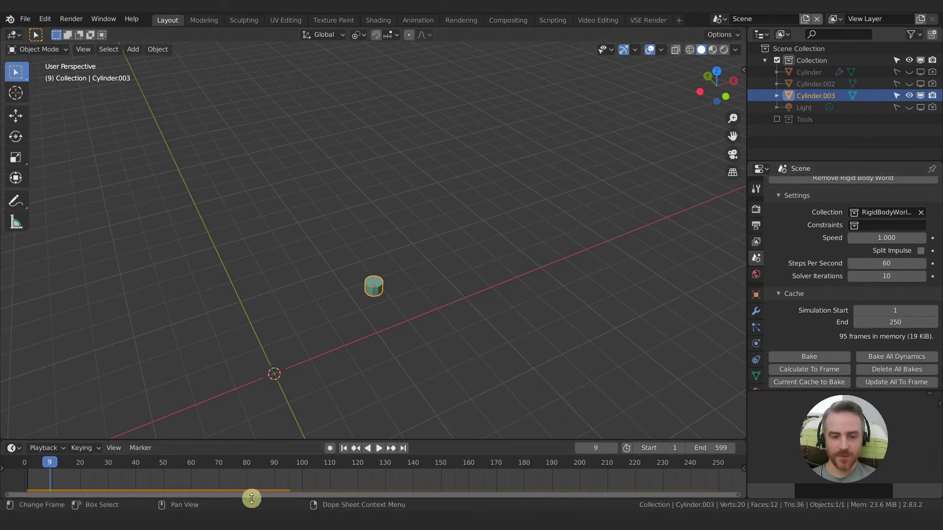
{"action": "left_click_drag", "start_coordinate": [250, 494], "coordinate": [307, 491]}
- Rewind to frame 1 and snap the 3D cursor to the world origin
{"action": "key", "text": "shift+Left"}
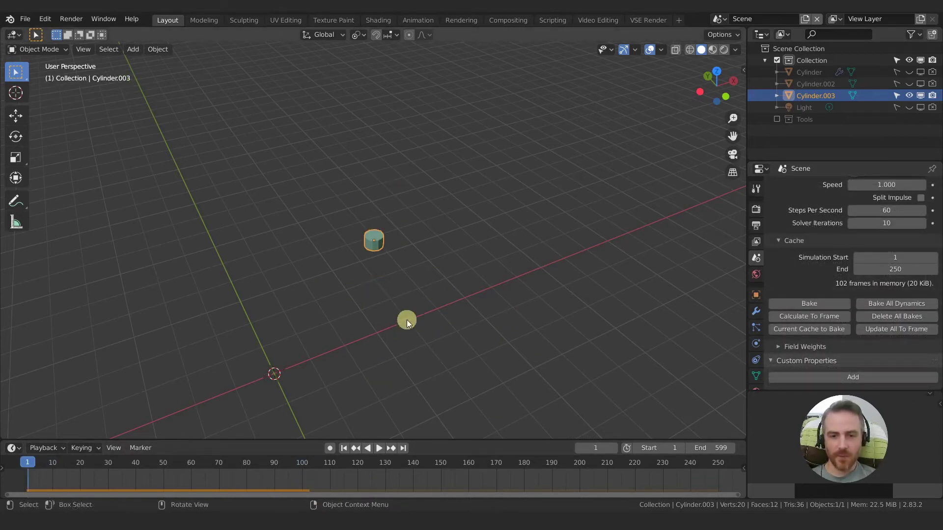
{"action": "scroll", "coordinate": [385, 241], "scroll_direction": "up", "scroll_amount": 4}
{"action": "scroll", "coordinate": [384, 241], "scroll_direction": "down", "scroll_amount": 4}
{"action": "middle_click_drag", "start_coordinate": [387, 249], "coordinate": [368, 286]}
{"action": "key", "text": "shift+s"}
{"action": "key", "text": "shift+s"}
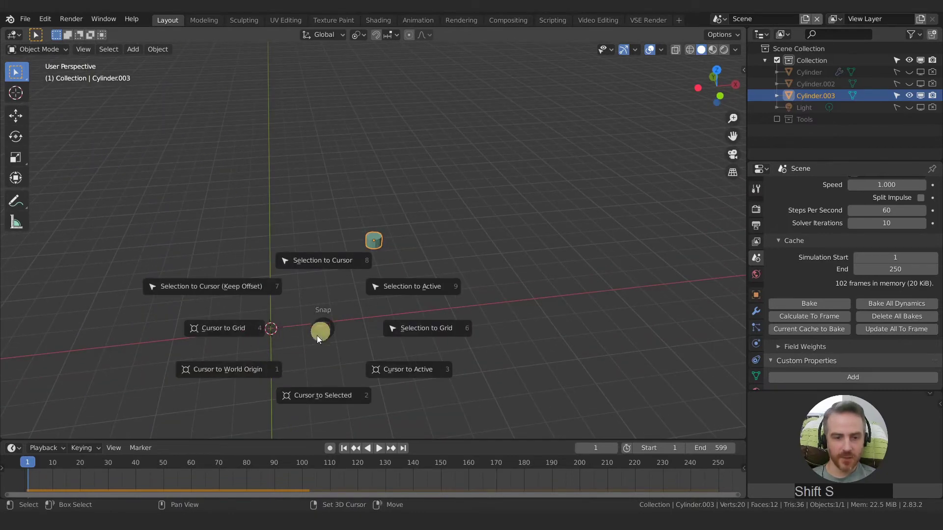
{"action": "left_click", "coordinate": [228, 375]}
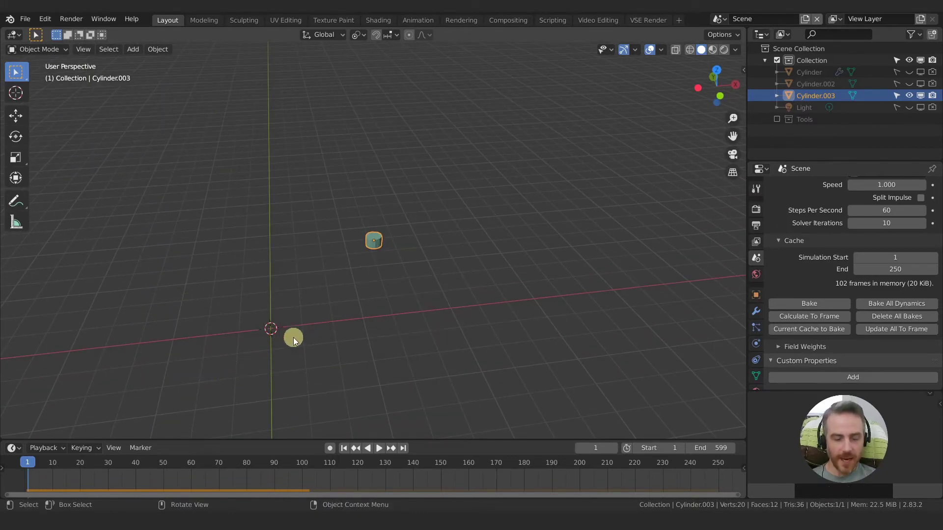
- Add a mesh plane at the origin and rename it Floor in the Outliner
{"action": "key", "text": "shift+a"}
{"action": "mouse_move", "coordinate": [291, 274]}
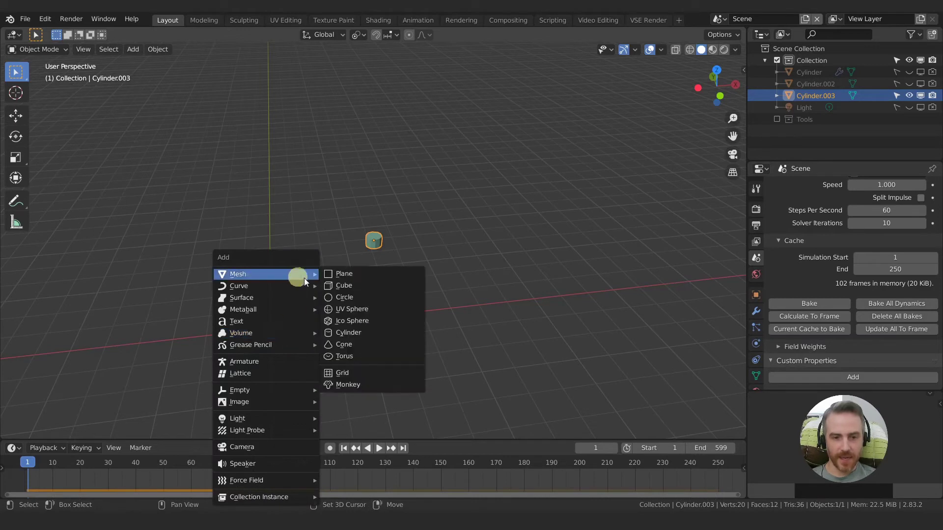
{"action": "left_click", "coordinate": [342, 274]}
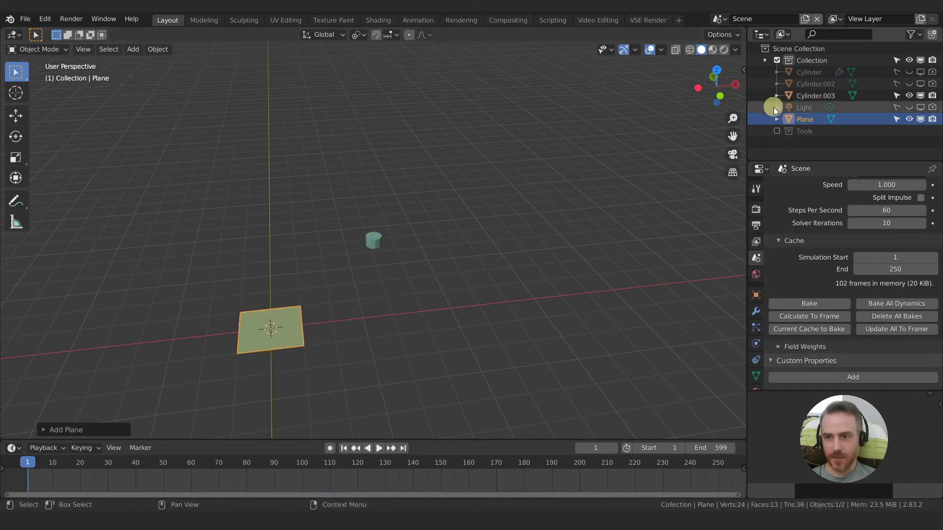
{"action": "left_click", "coordinate": [809, 122]}
{"action": "double_click", "coordinate": [810, 121]}
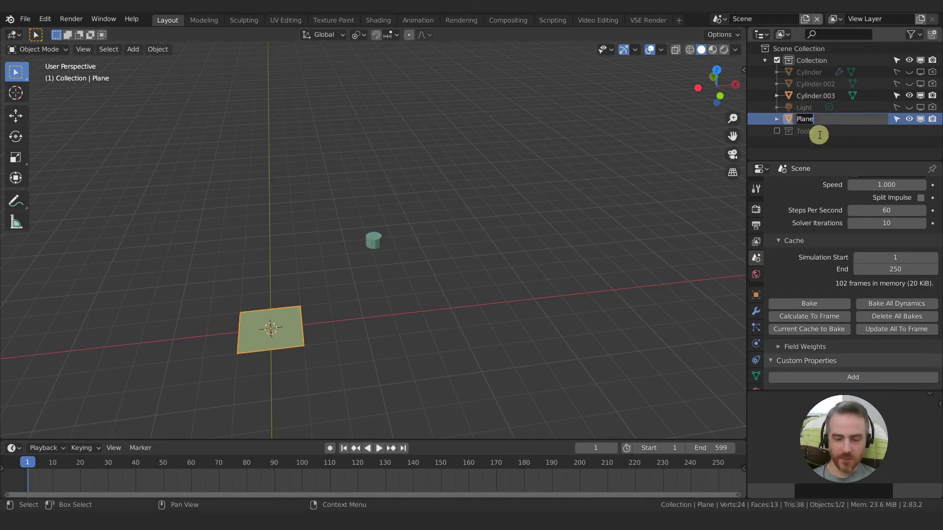
{"action": "type", "text": "Floor"}
{"action": "key", "text": "Return"}
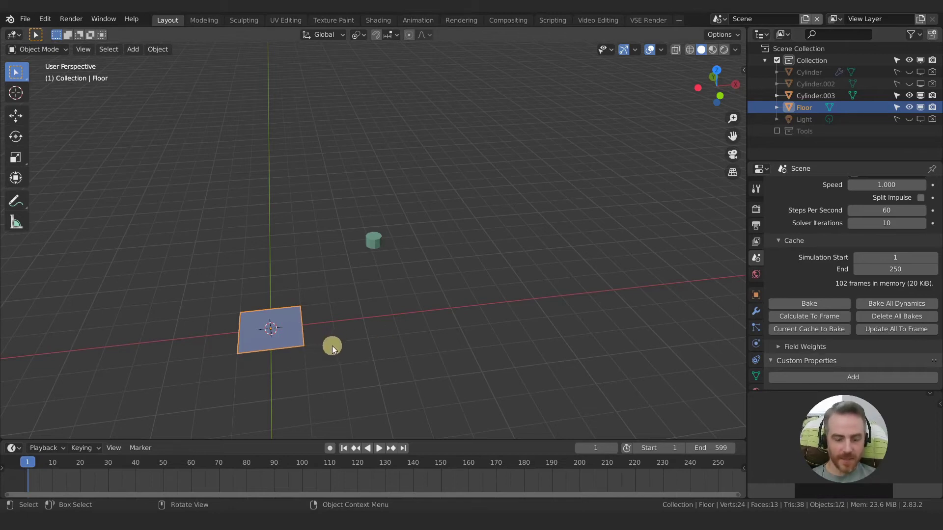
{"action": "type", "text": "s20"}
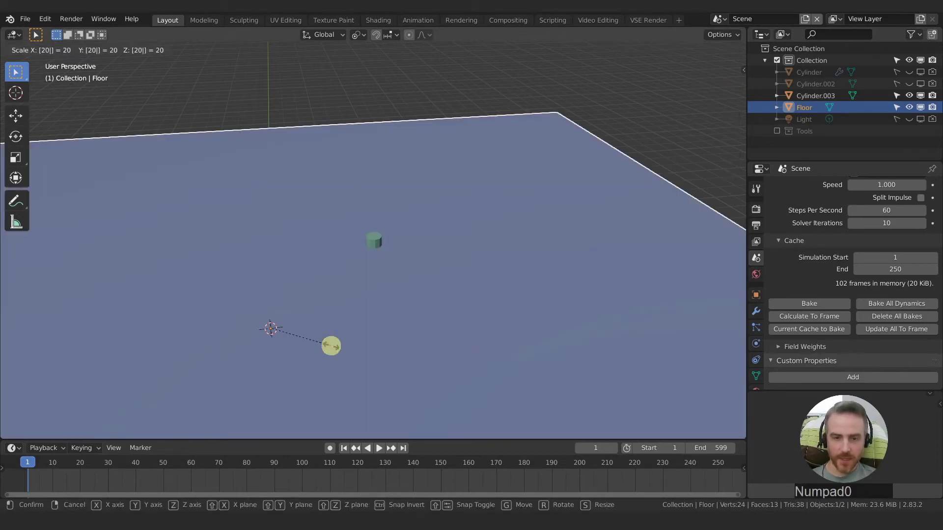
- Scale the Floor plane by 20 and play, showing the cylinder falling through it
{"action": "key", "text": "Return"}
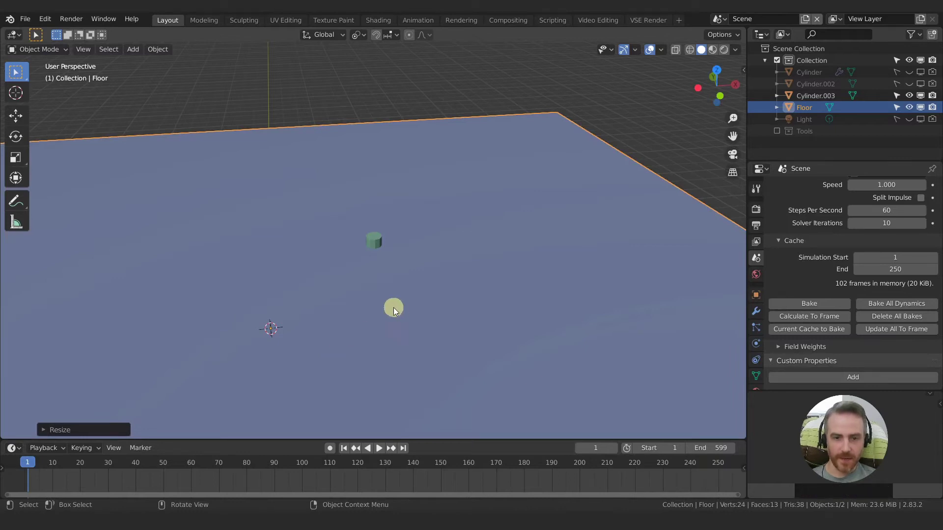
{"action": "middle_click_drag", "start_coordinate": [432, 271], "coordinate": [405, 253]}
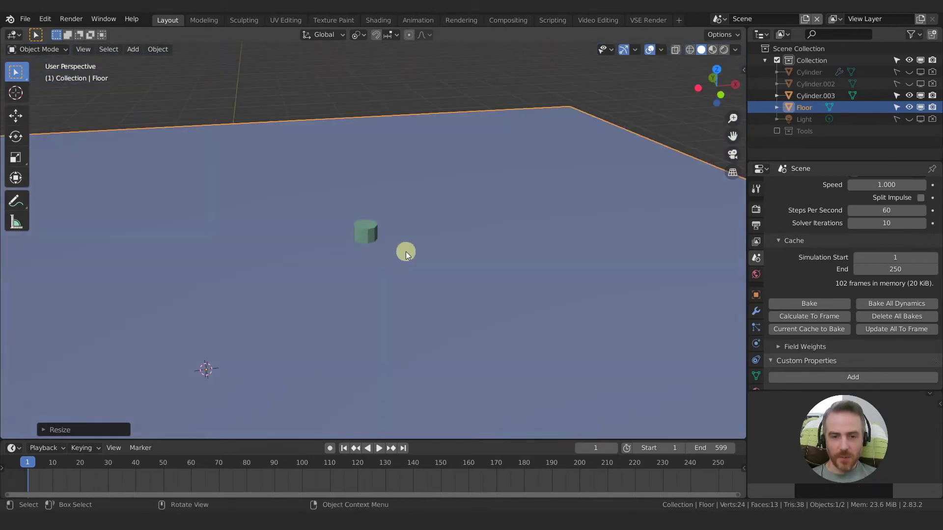
{"action": "key", "text": "space"}
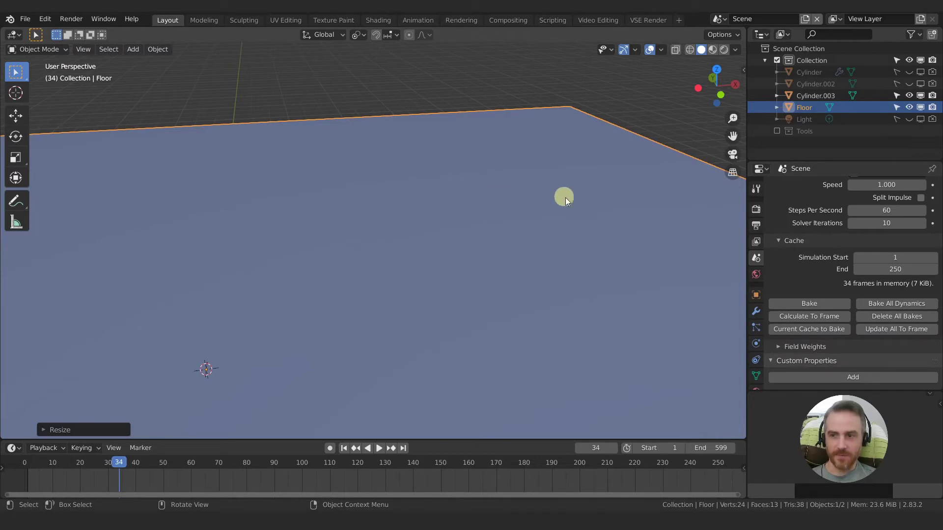
{"action": "left_click", "coordinate": [757, 345]}
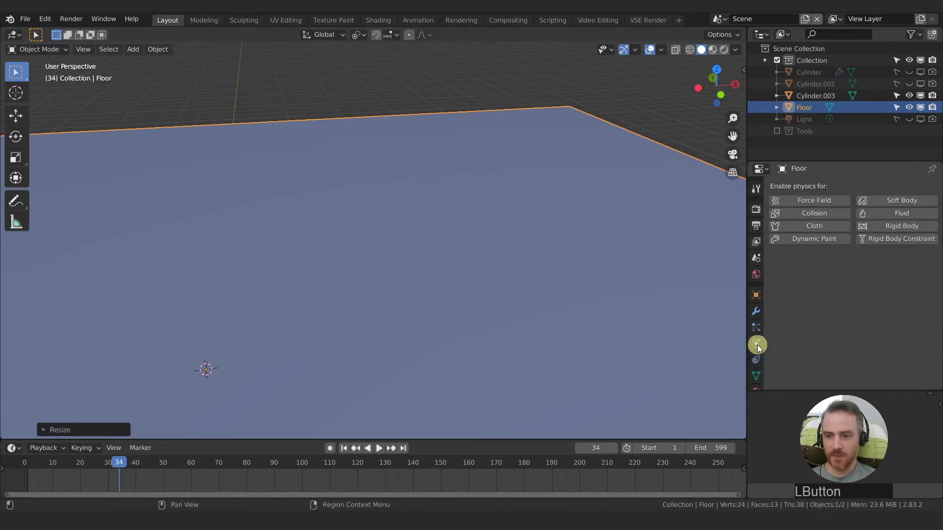
- Give the Floor rigid body physics and replay, watching the floor fall too
{"action": "left_click", "coordinate": [900, 228]}
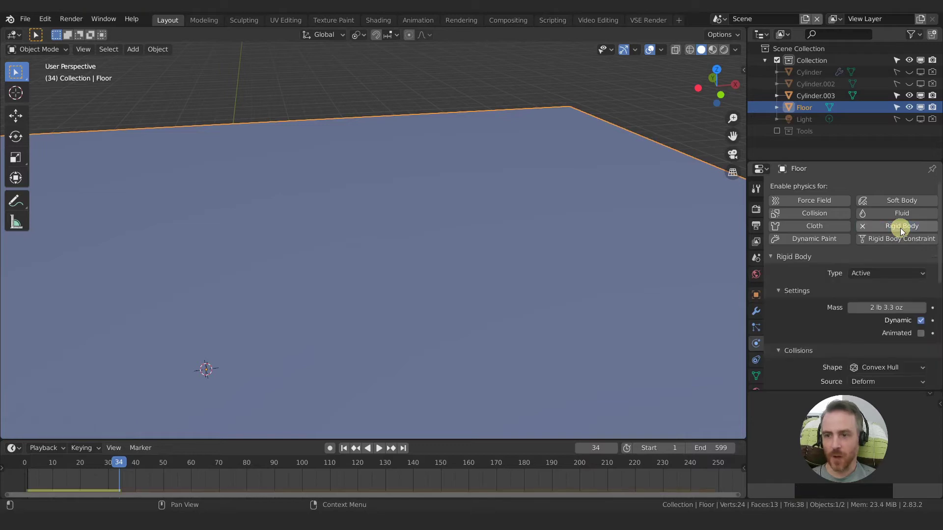
{"action": "key", "text": "shift+Left"}
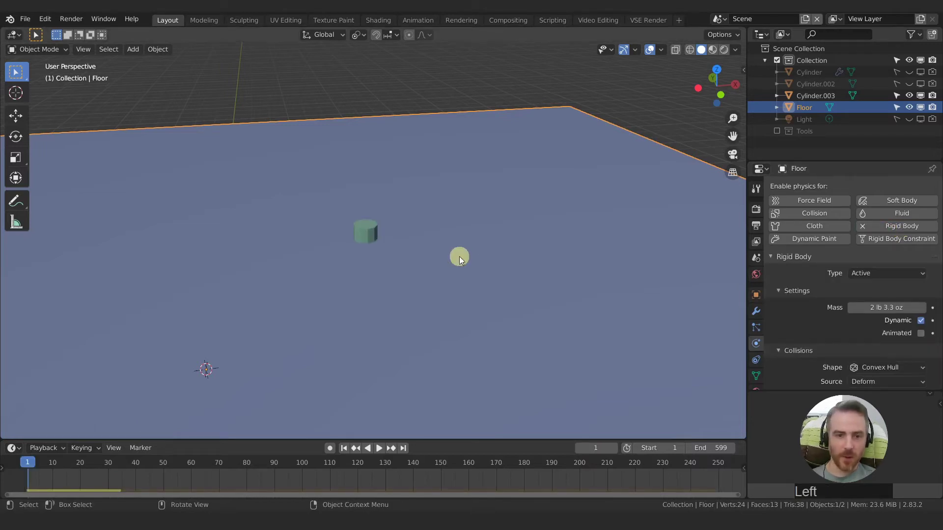
{"action": "key", "text": "space"}
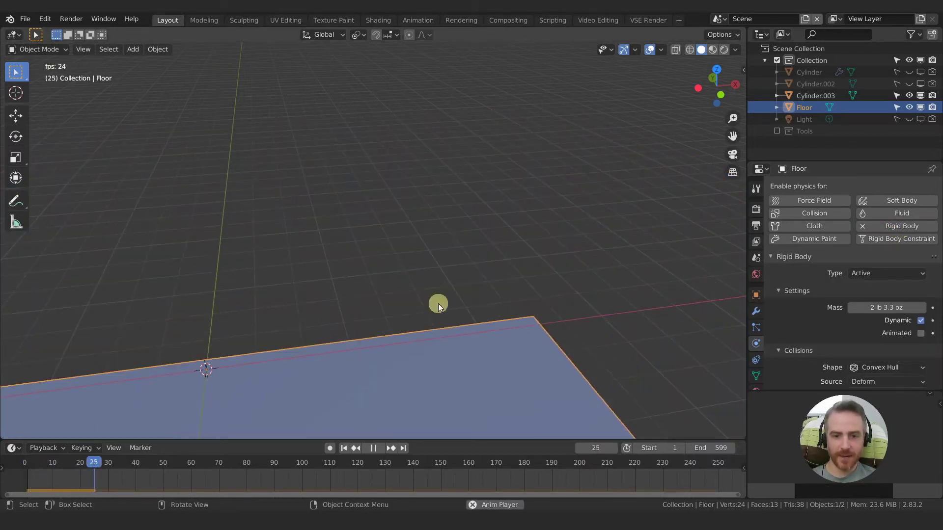
{"action": "key", "text": "space"}
{"action": "middle_click_drag", "start_coordinate": [438, 387], "coordinate": [439, 365]}
{"action": "key", "text": "space"}
{"action": "key", "text": "space"}
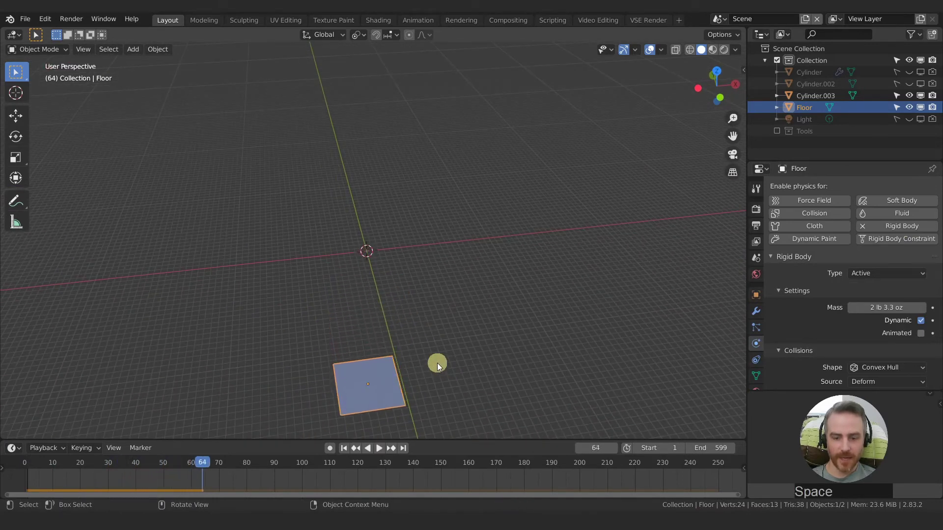
{"action": "key", "text": "shift+Left"}
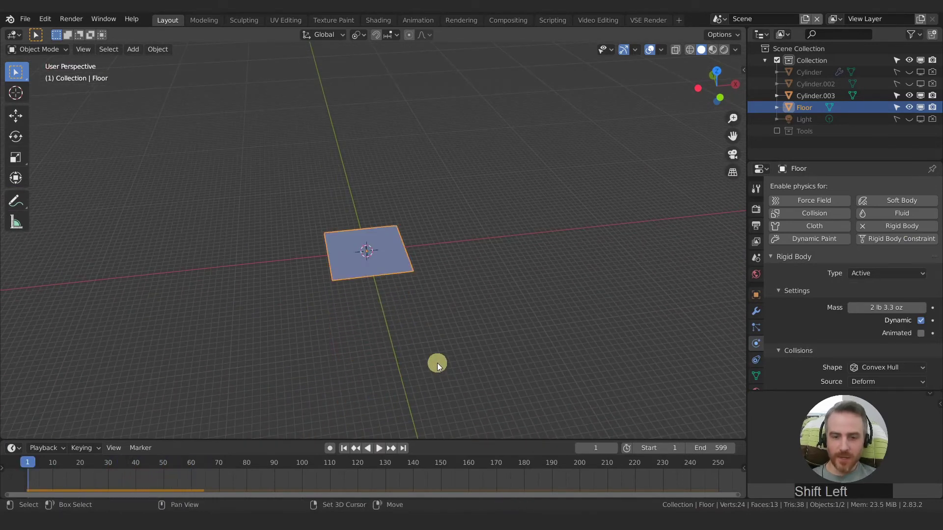
- Set the Floor's rigid body type to Passive and replay the cylinder's fall
{"action": "left_click", "coordinate": [866, 277]}
{"action": "left_click", "coordinate": [870, 302]}
{"action": "scroll", "coordinate": [408, 265], "scroll_direction": "up", "scroll_amount": 3}
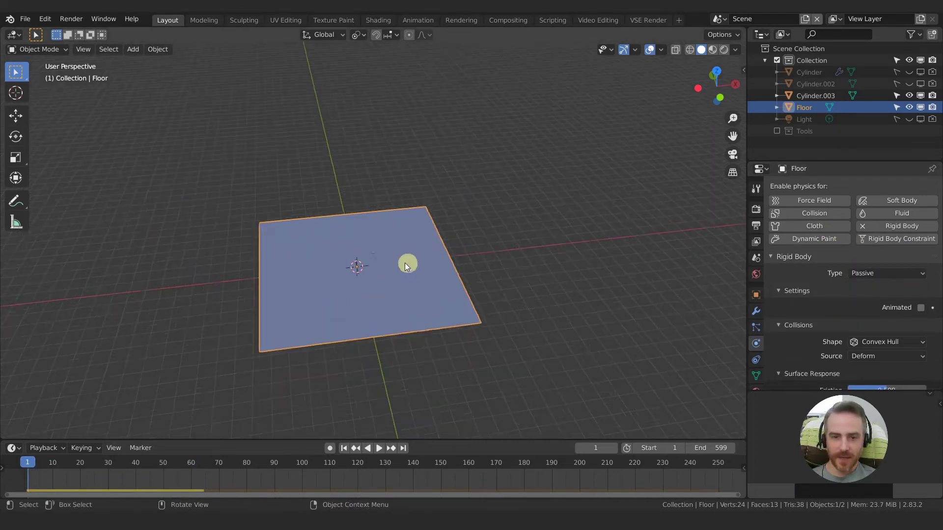
{"action": "scroll", "coordinate": [408, 265], "scroll_direction": "up", "scroll_amount": 3}
{"action": "middle_click_drag", "start_coordinate": [385, 275], "coordinate": [449, 234], "text": "shift"}
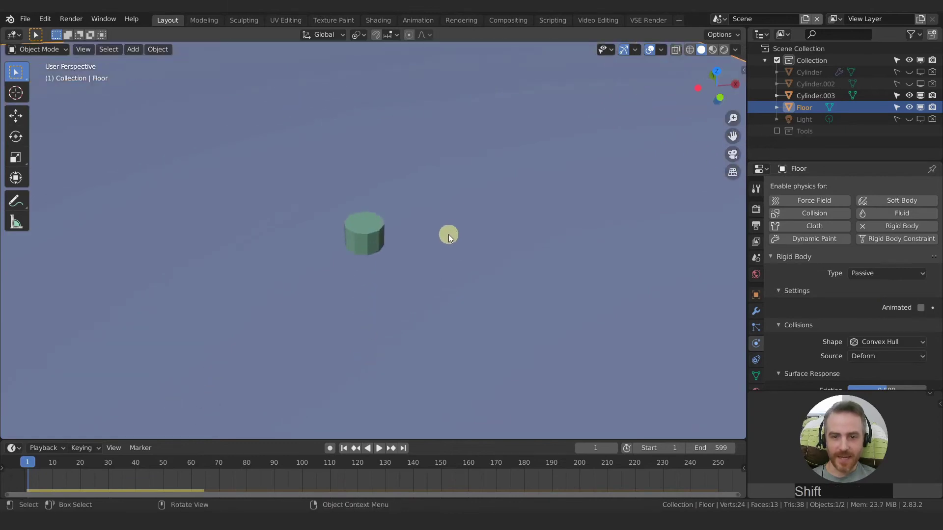
{"action": "middle_click_drag", "start_coordinate": [516, 237], "coordinate": [369, 248]}
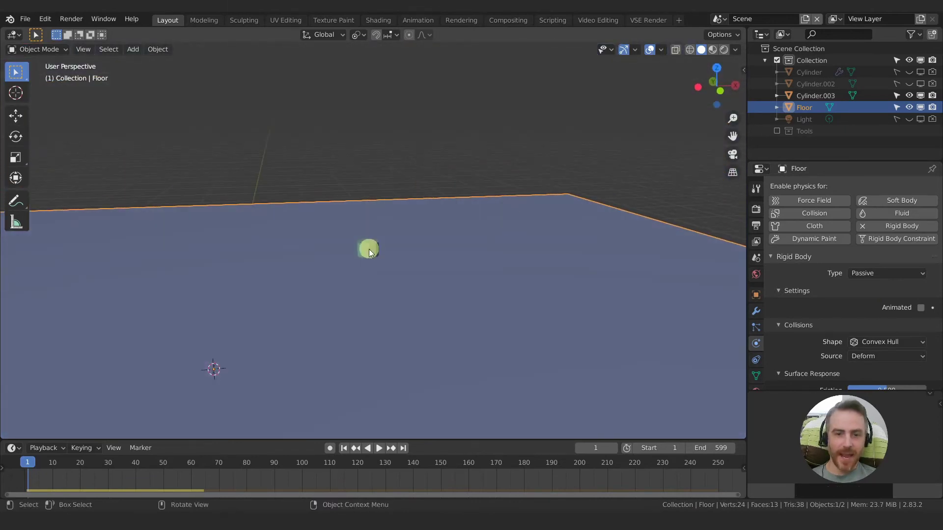
{"action": "key", "text": "space"}
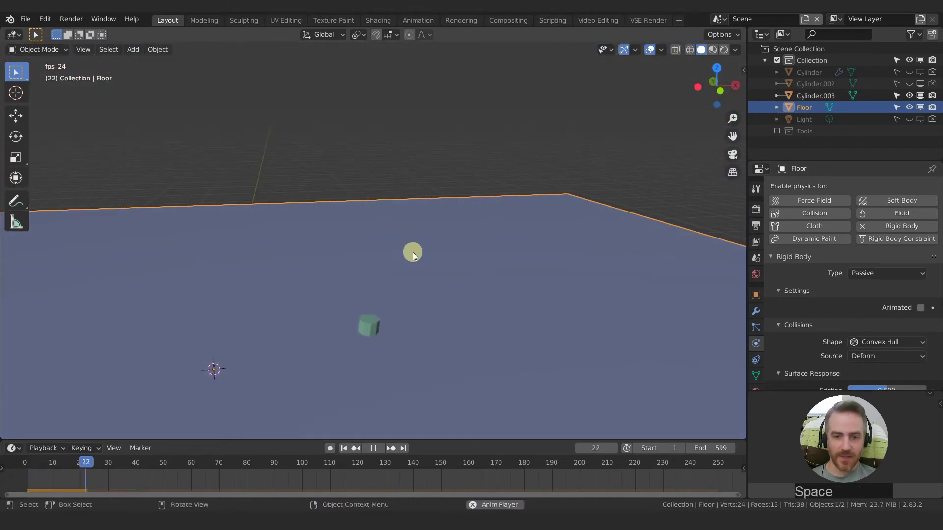
- Let the cylinder settle on the floor, then select it and show its Transform values
{"action": "key", "text": "space"}
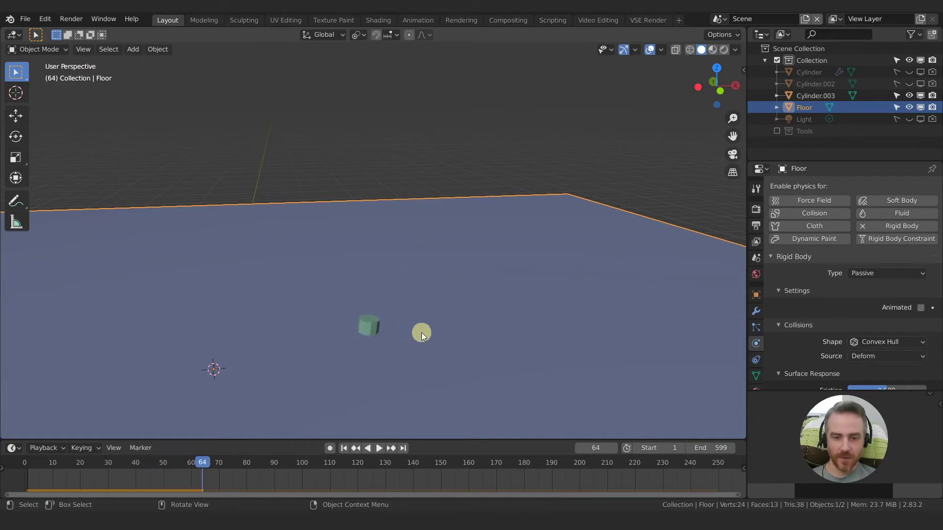
{"action": "key", "text": "space"}
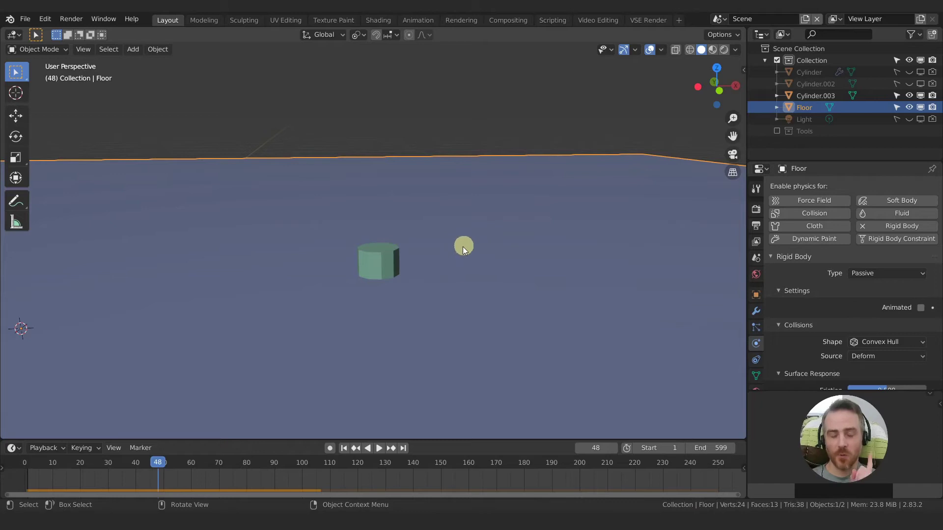
{"action": "left_click", "coordinate": [385, 261]}
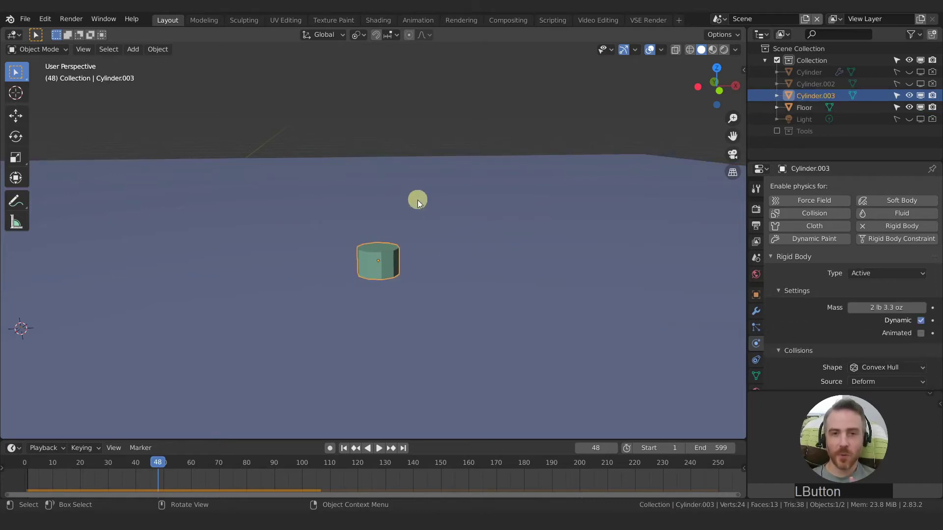
{"action": "key", "text": "n"}
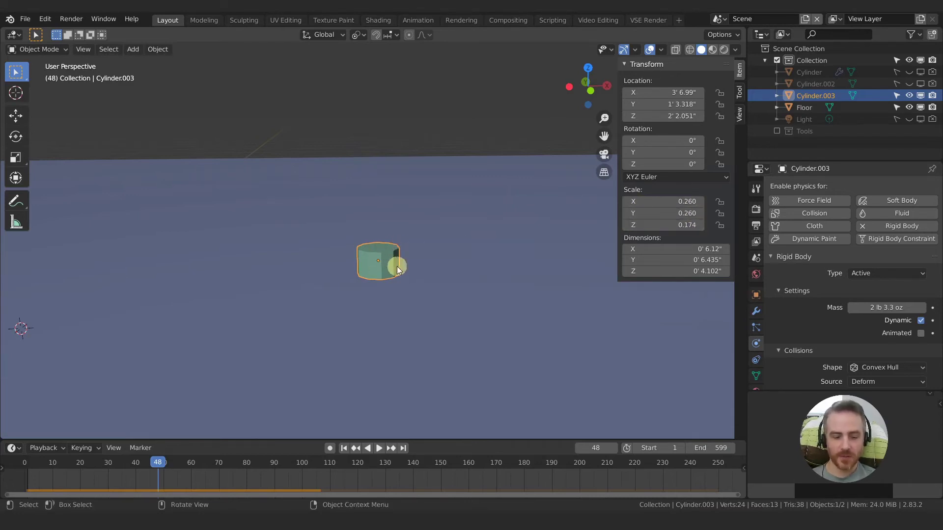
- Apply scale on Cylinder.003 and then on the Floor, so both read 1.000
{"action": "key", "text": "ctrl+a"}
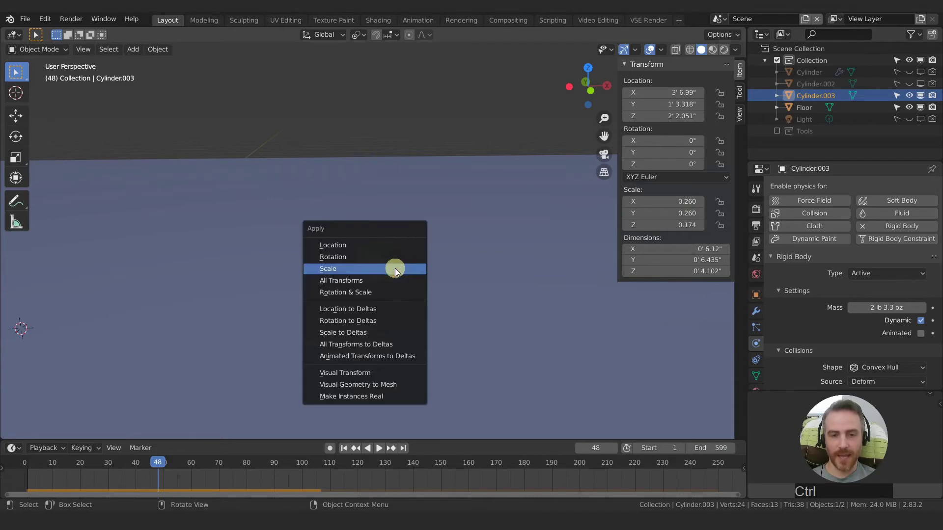
{"action": "left_click", "coordinate": [331, 269]}
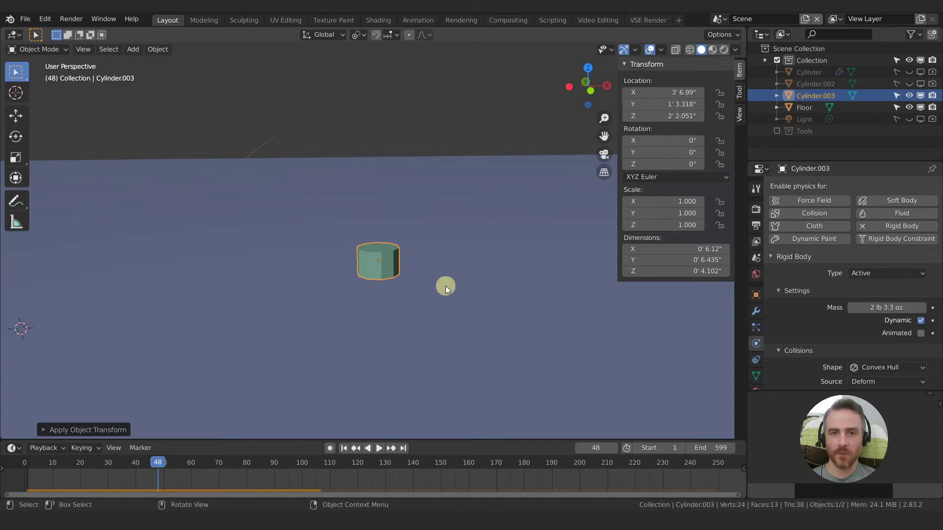
{"action": "left_click", "coordinate": [464, 253]}
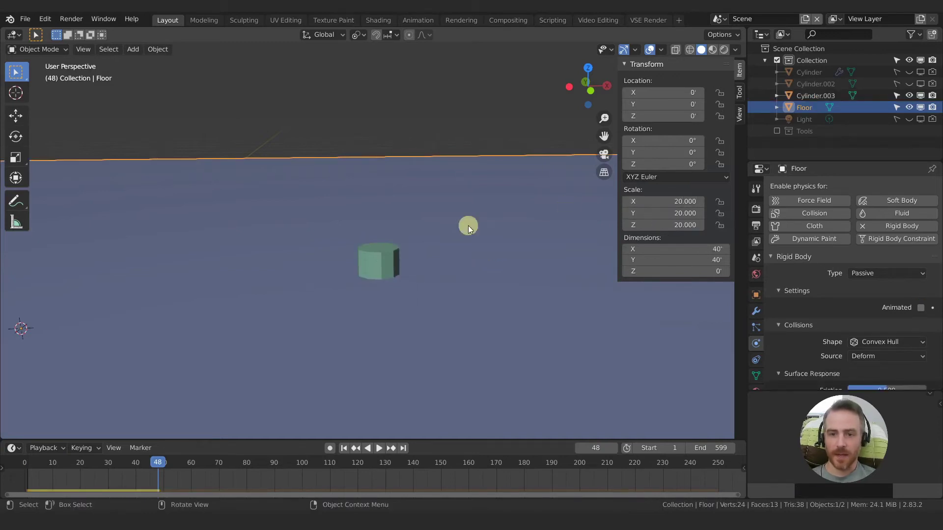
{"action": "key", "text": "ctrl+a"}
{"action": "left_click", "coordinate": [415, 232]}
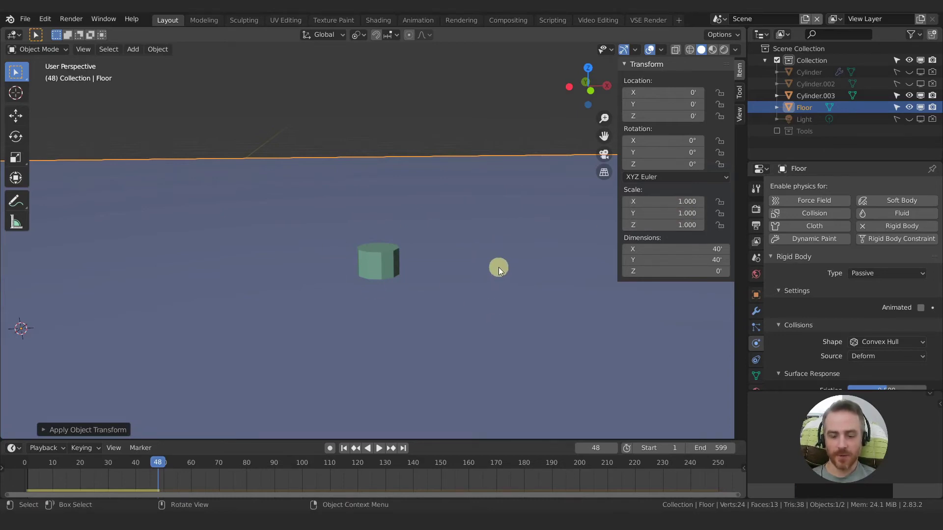
- Hide the sidebar, replay the simulation from frame 1 to frame 99, and view the whole floor
{"action": "key", "text": "n"}
{"action": "key", "text": "space"}
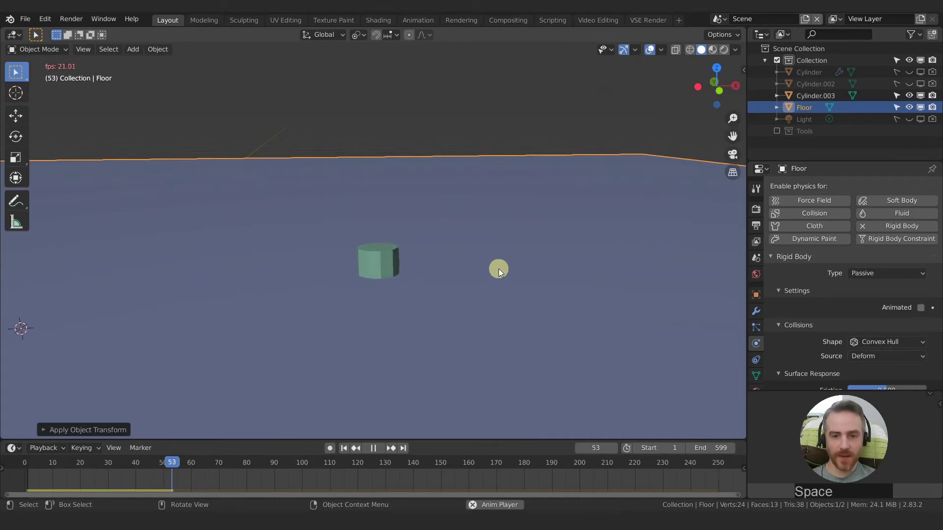
{"action": "key", "text": "space"}
{"action": "key", "text": "shift+Left"}
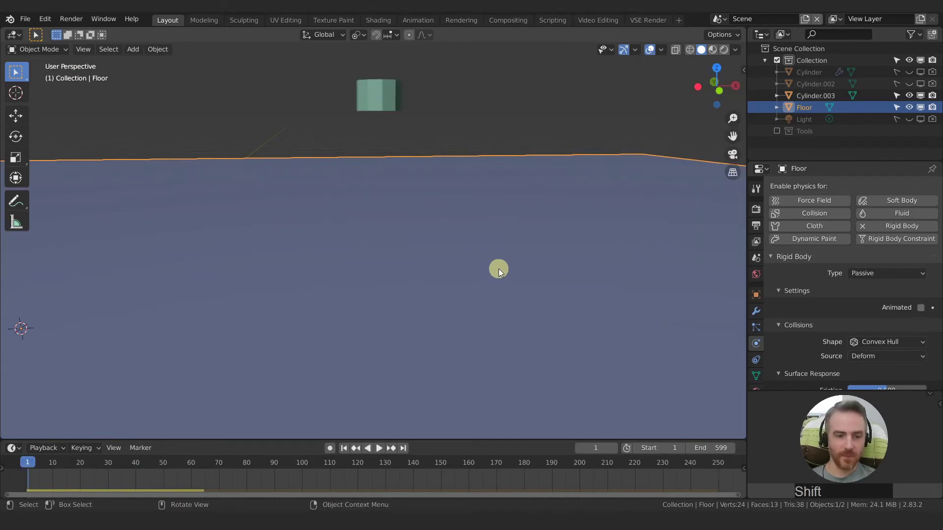
{"action": "key", "text": "space"}
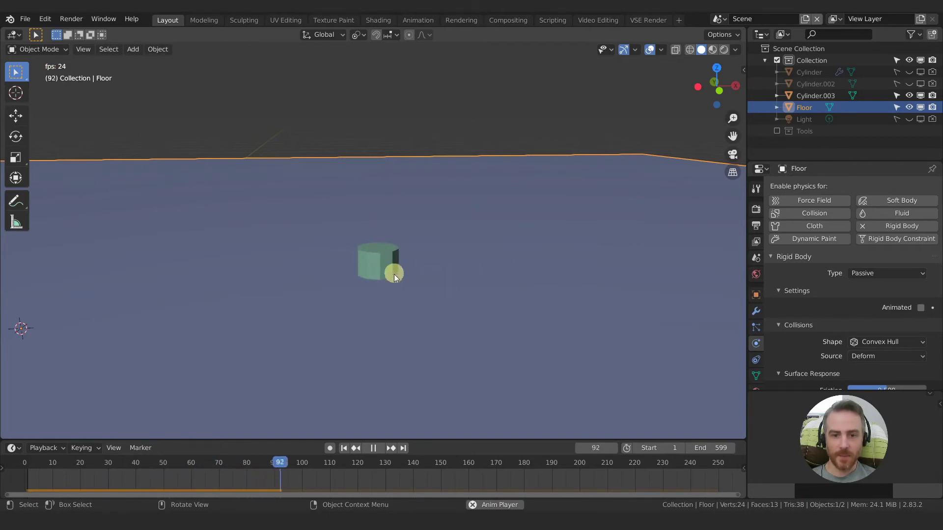
{"action": "key", "text": "space"}
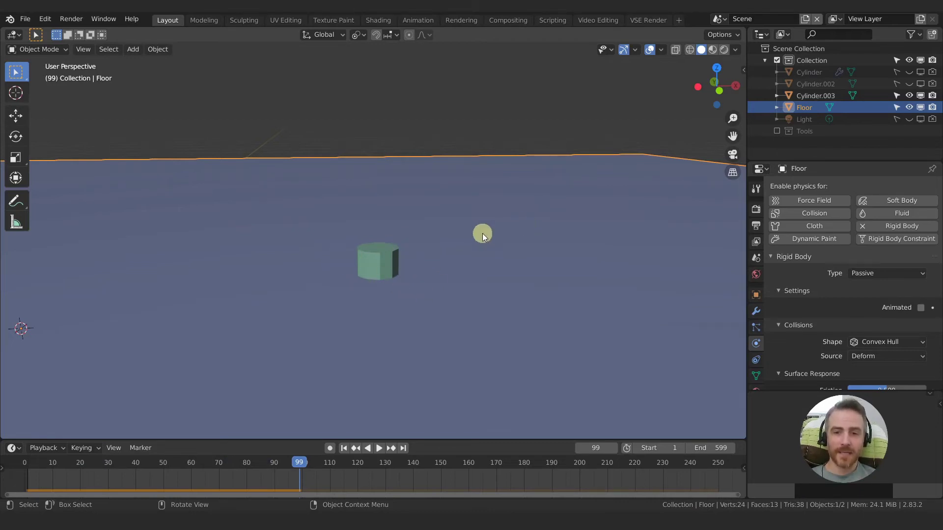
{"action": "middle_click_drag", "start_coordinate": [517, 229], "coordinate": [408, 232]}
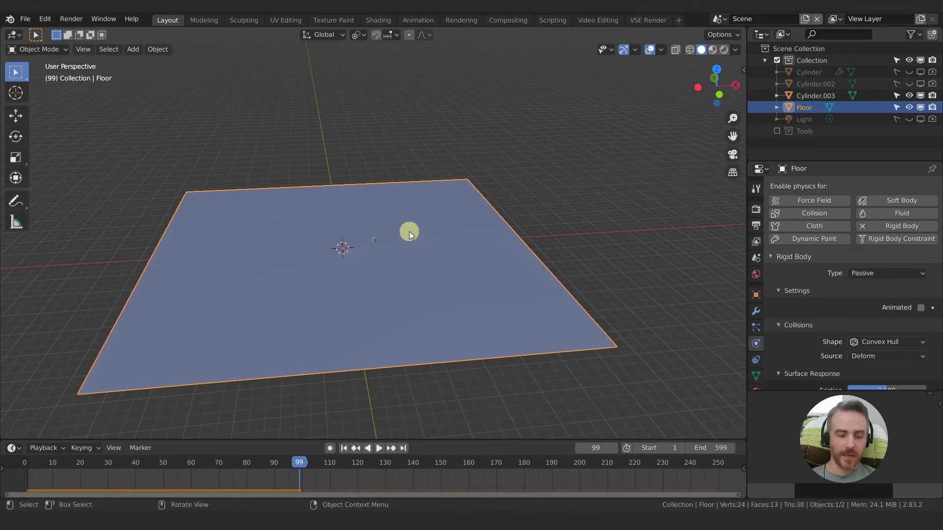
- Enter Edit Mode on the Floor in vertex select and subdivide its mesh
{"action": "key", "text": "Tab"}
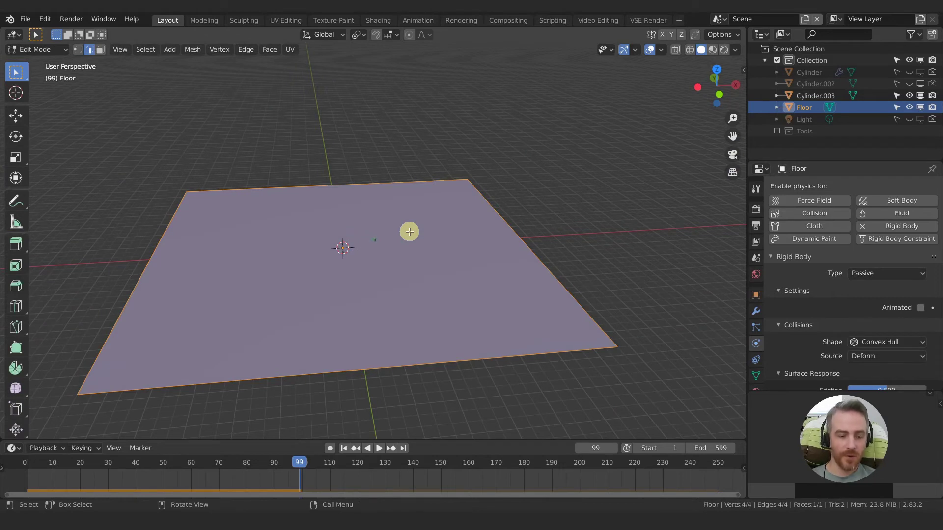
{"action": "key", "text": "1"}
{"action": "middle_click_drag", "start_coordinate": [406, 229], "coordinate": [402, 260]}
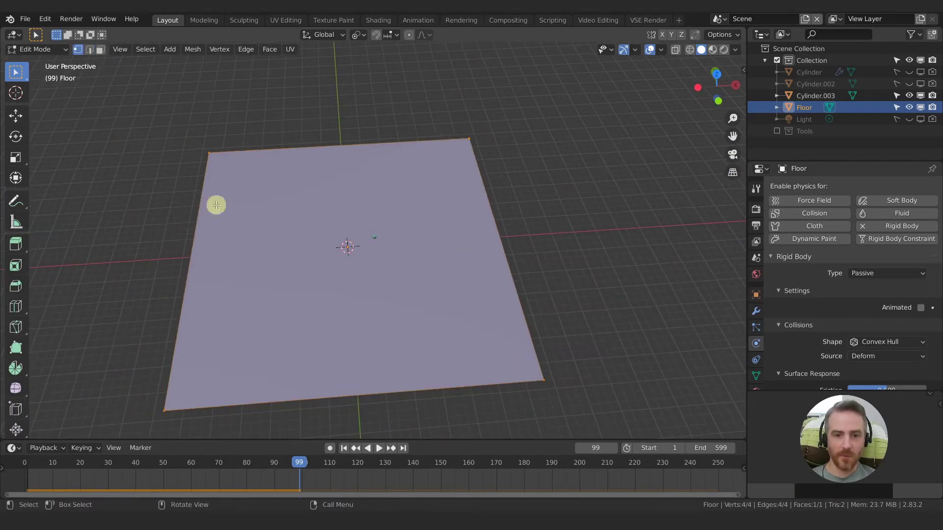
{"action": "left_click", "coordinate": [246, 49]}
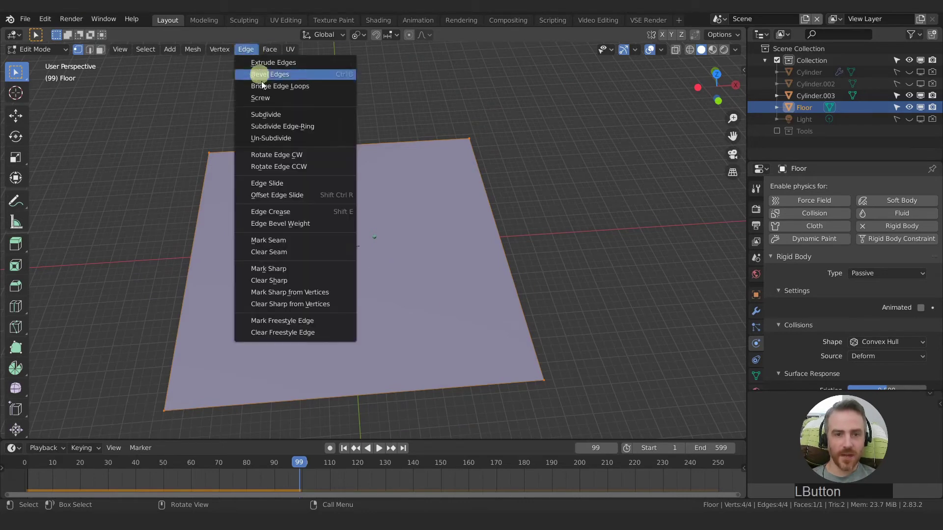
{"action": "left_click", "coordinate": [268, 115]}
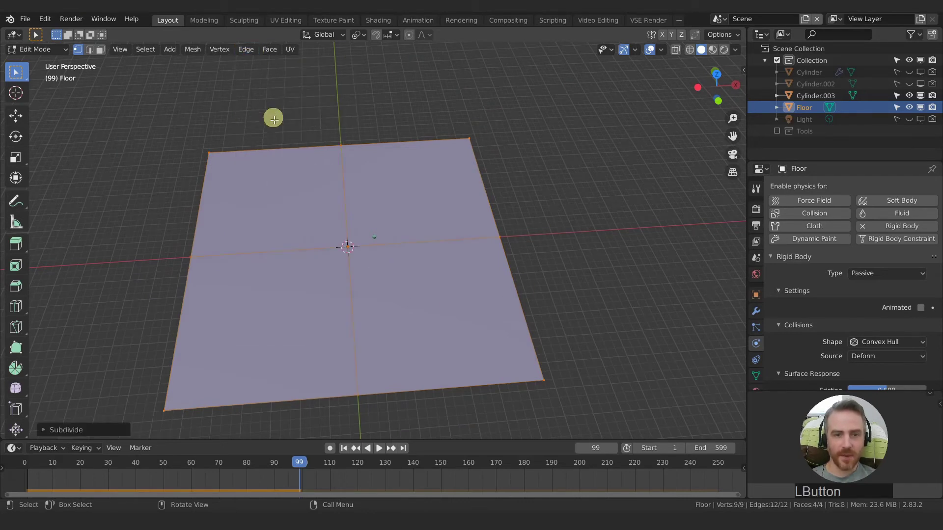
- Raise the subdivision to 20 cuts for a fine grid, then return to Object Mode
{"action": "left_click", "coordinate": [76, 431]}
{"action": "left_click", "coordinate": [154, 349]}
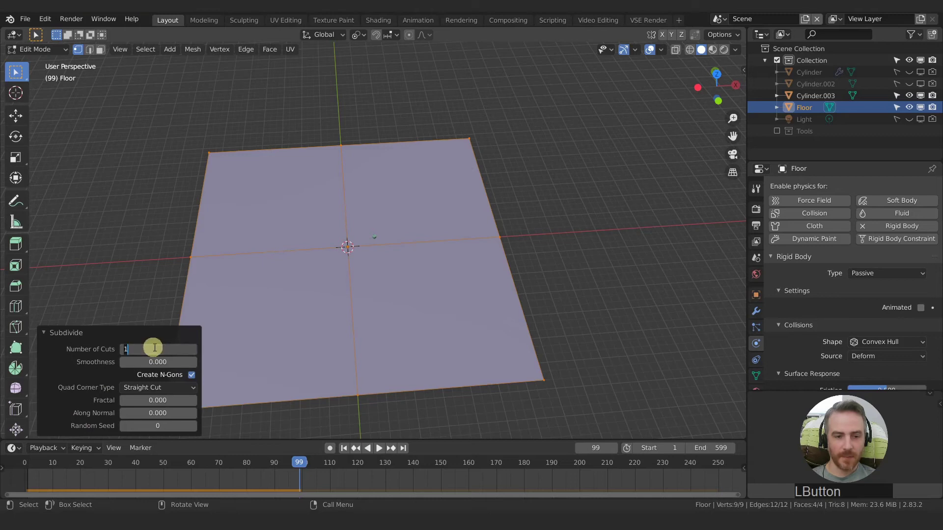
{"action": "type", "text": "20"}
{"action": "key", "text": "Return"}
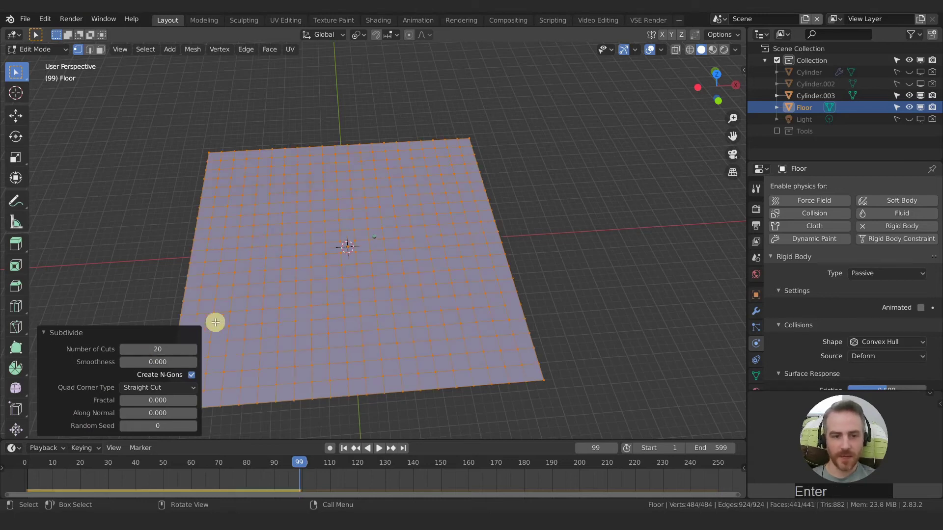
{"action": "left_click", "coordinate": [79, 333]}
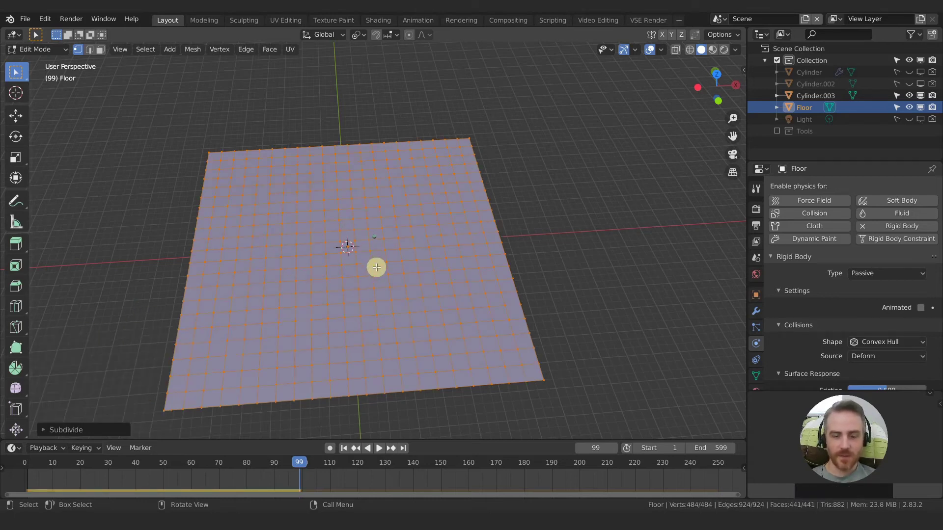
{"action": "scroll", "coordinate": [388, 265], "scroll_direction": "up", "scroll_amount": 2}
{"action": "middle_click_drag", "start_coordinate": [390, 265], "coordinate": [387, 230]}
{"action": "key", "text": "Tab"}
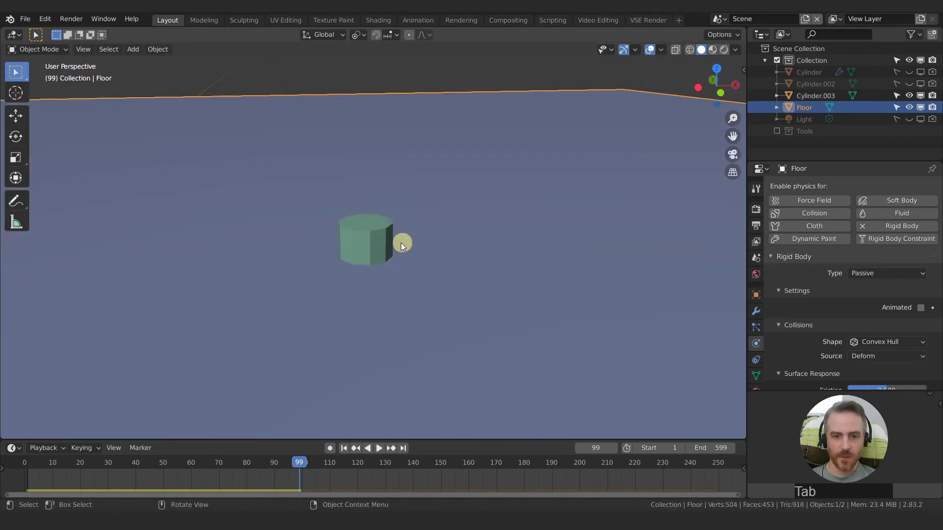
- Select the cylinder and replay its fall from frame 1 until it lands around frame 96
{"action": "left_click", "coordinate": [381, 242]}
{"action": "key", "text": "shift+Left"}
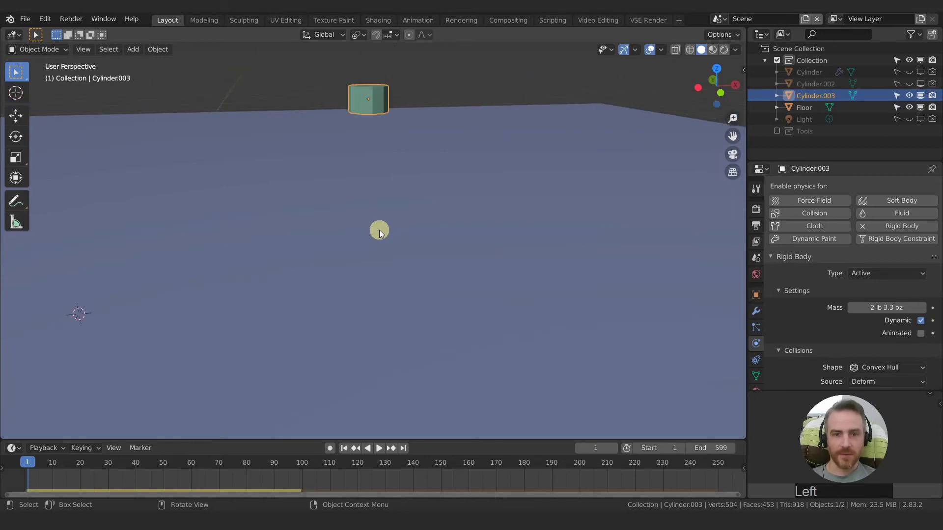
{"action": "key", "text": "space"}
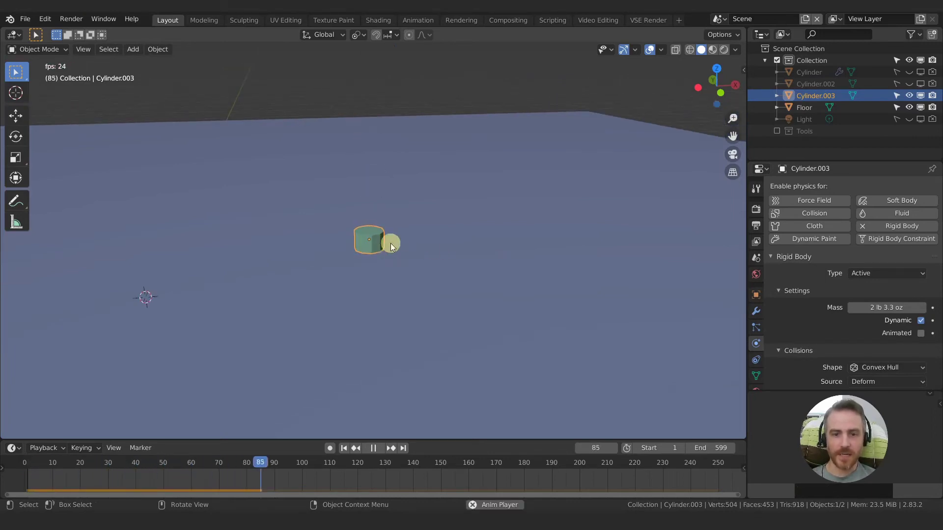
{"action": "key", "text": "space"}
{"action": "scroll", "coordinate": [381, 250], "scroll_direction": "up", "scroll_amount": 5}
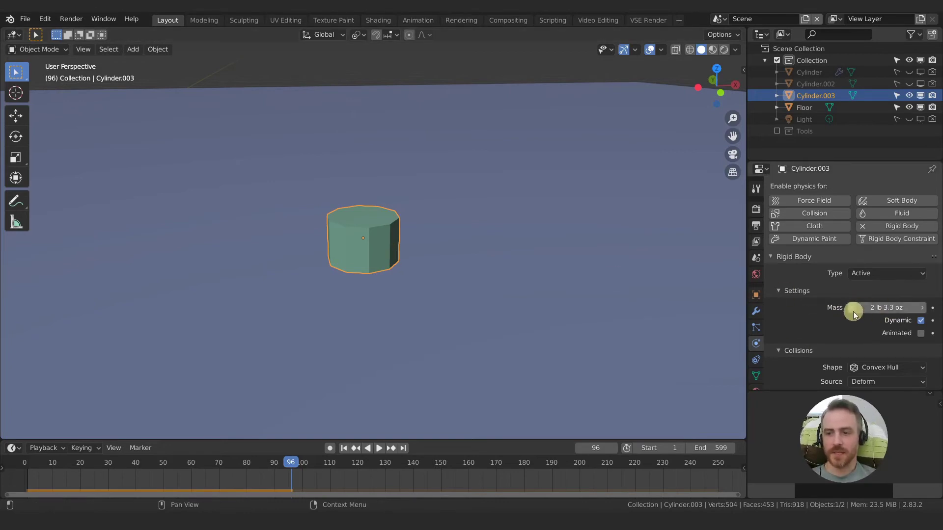
- Set the cylinder's mass to 1000 lb and play a test drop from frame 1
{"action": "scroll", "coordinate": [368, 248], "scroll_direction": "down", "scroll_amount": 5}
{"action": "key", "text": "shift+Left"}
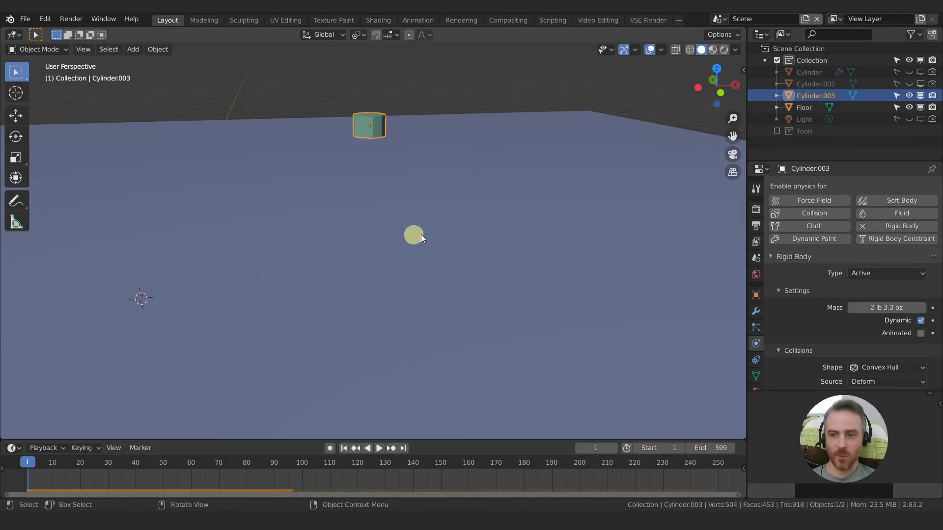
{"action": "left_click", "coordinate": [881, 307]}
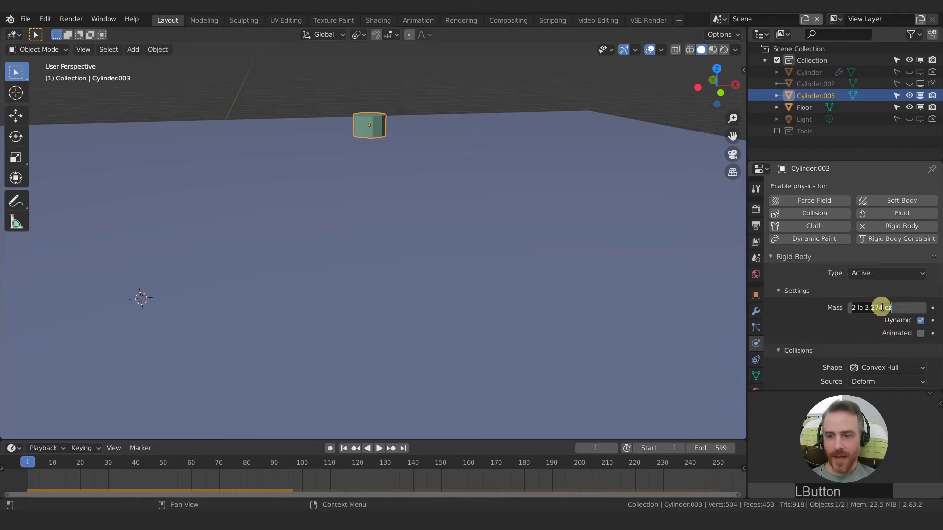
{"action": "type", "text": "1"}
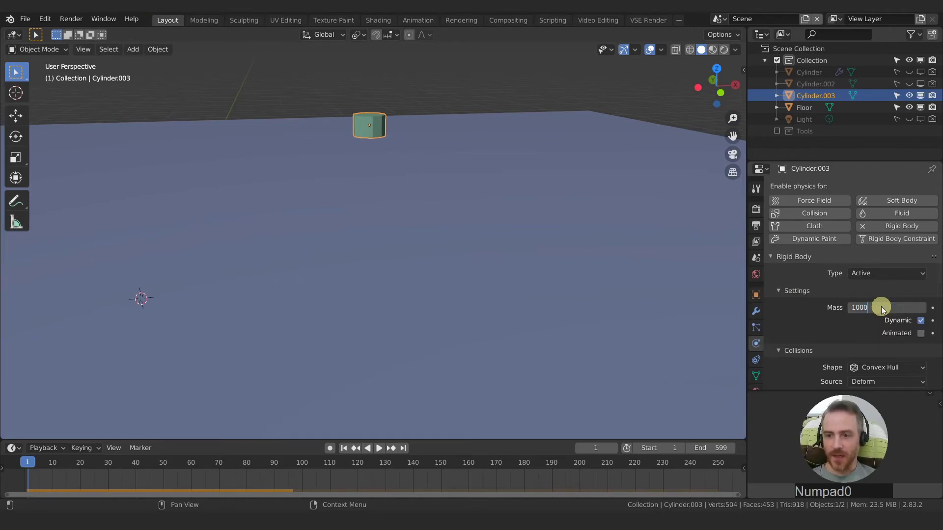
{"action": "type", "text": "000"}
{"action": "key", "text": "Return"}
{"action": "key", "text": "space"}
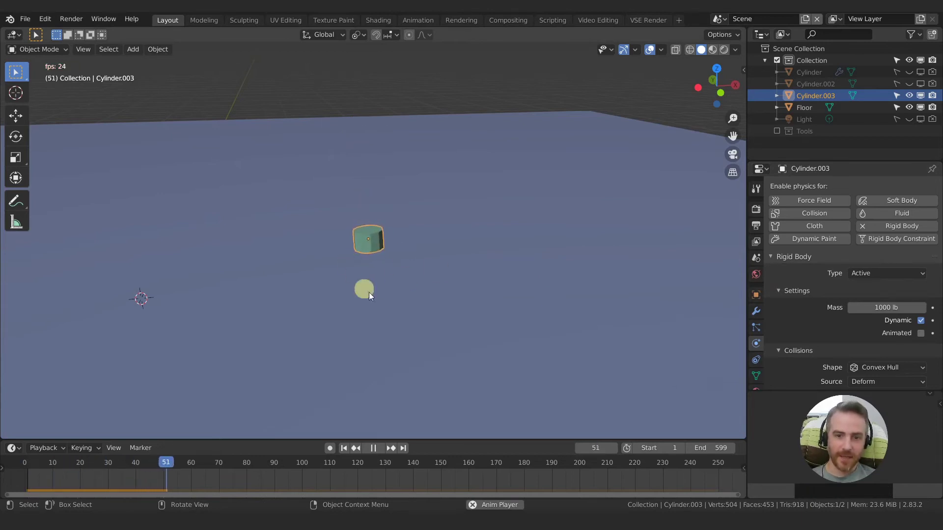
{"action": "key", "text": "space"}
- Change the mass back to 1 lb and replay the fall, pausing at frame 70
{"action": "left_click", "coordinate": [876, 308]}
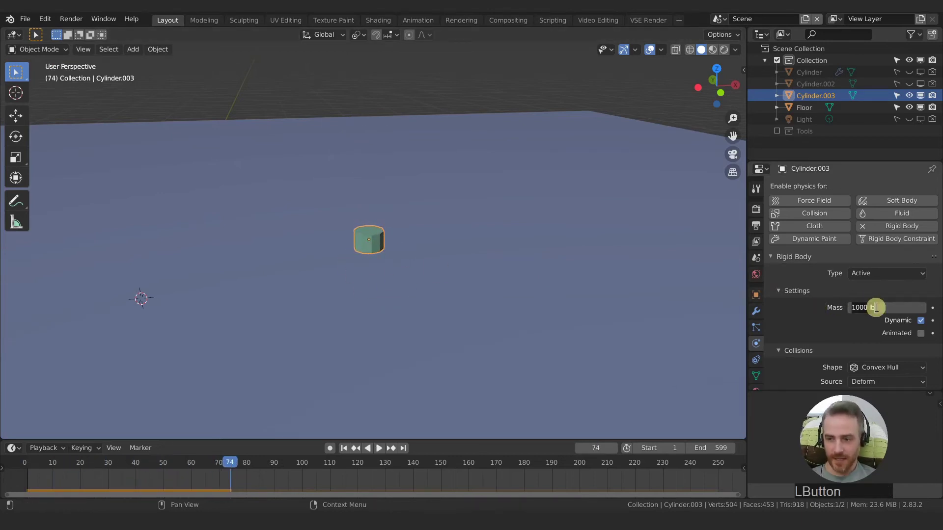
{"action": "type", "text": "1"}
{"action": "key", "text": "Return"}
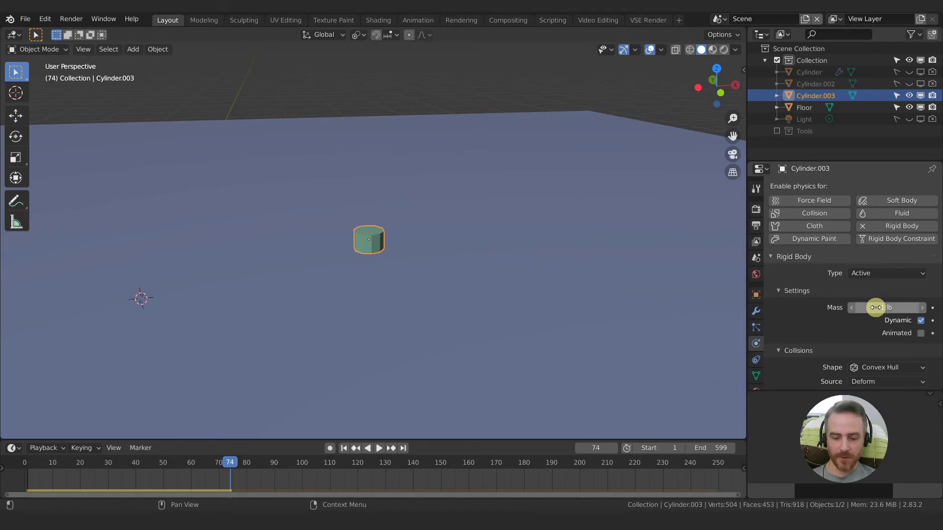
{"action": "key", "text": "shift+Left"}
{"action": "key", "text": "space"}
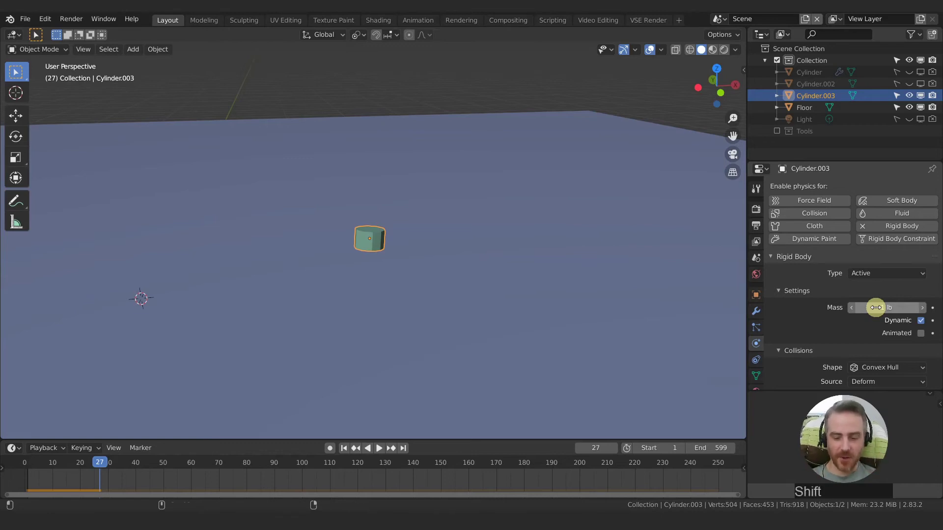
{"action": "key", "text": "shift+Left"}
{"action": "key", "text": "space"}
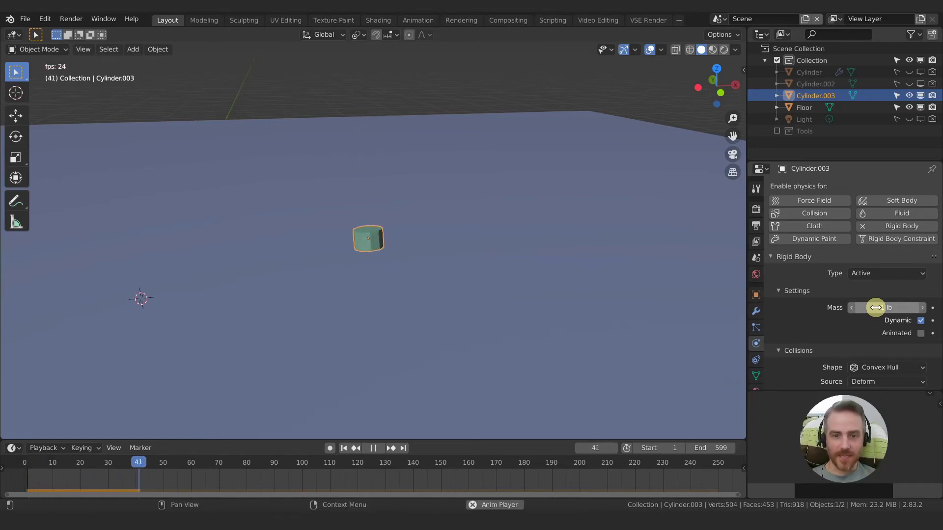
{"action": "key", "text": "space"}
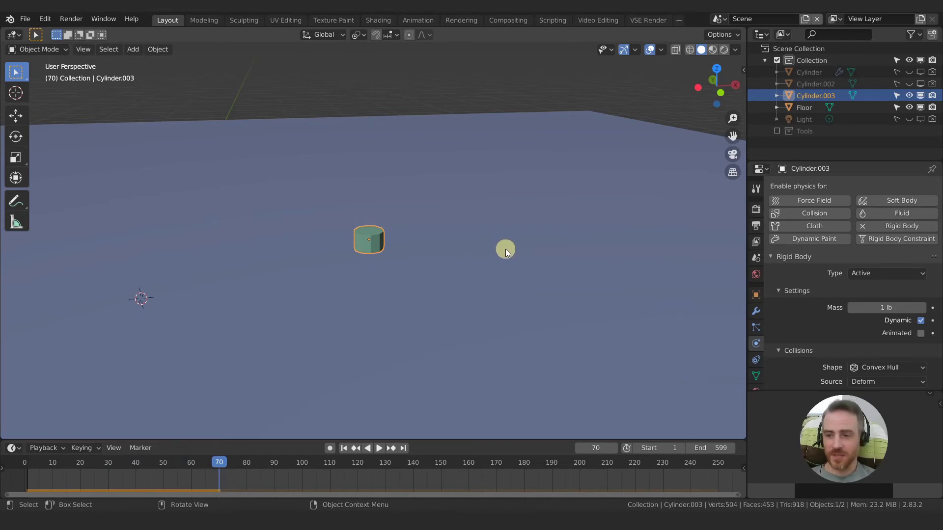
- Turn off the cylinder's Dynamic option and replay to see it hover in place
{"action": "left_click", "coordinate": [920, 321]}
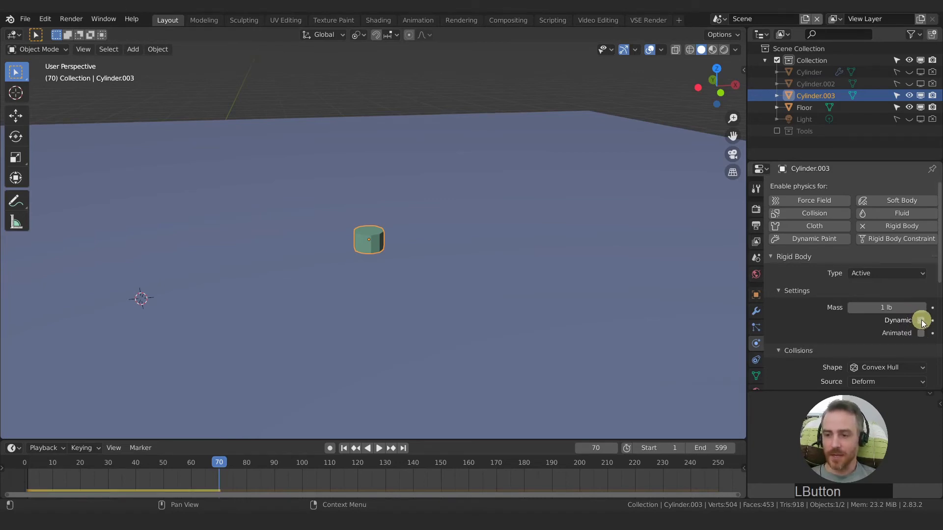
{"action": "key", "text": "shift+Left"}
{"action": "key", "text": "space"}
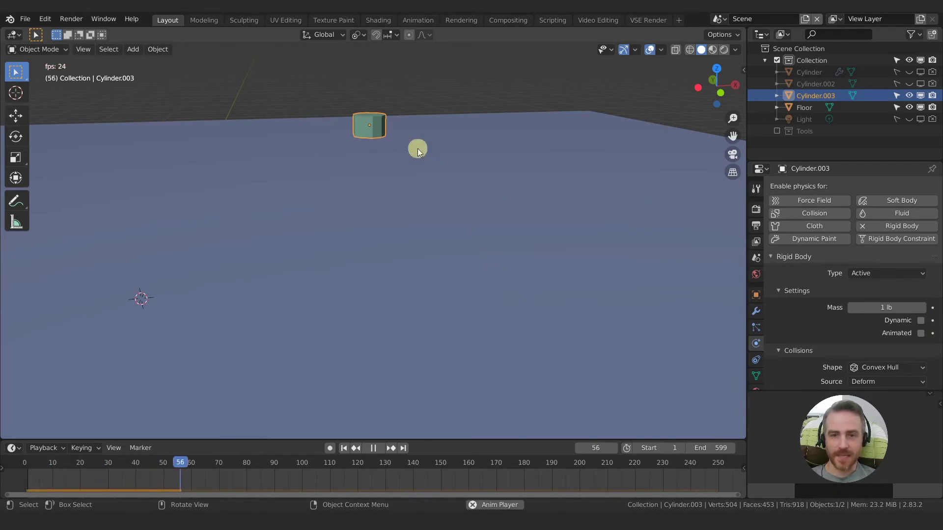
{"action": "key", "text": "space"}
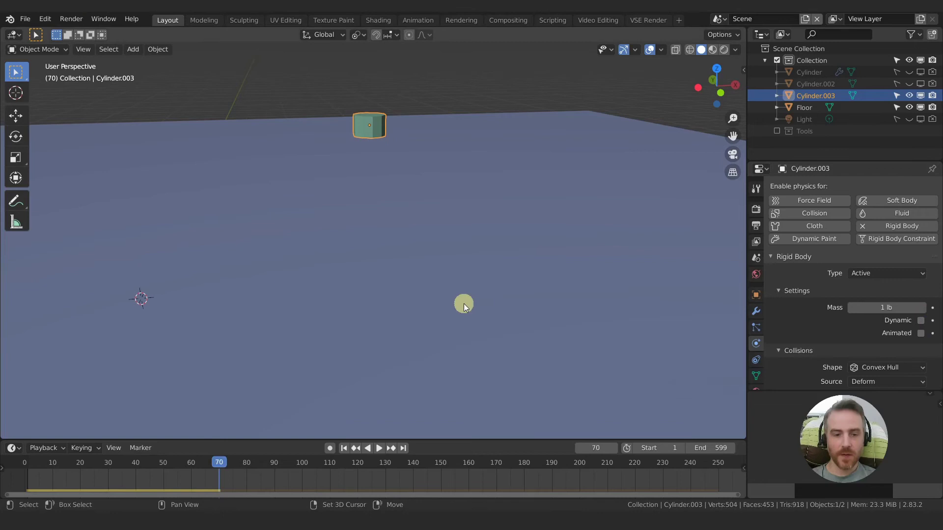
{"action": "key", "text": "shift+Left"}
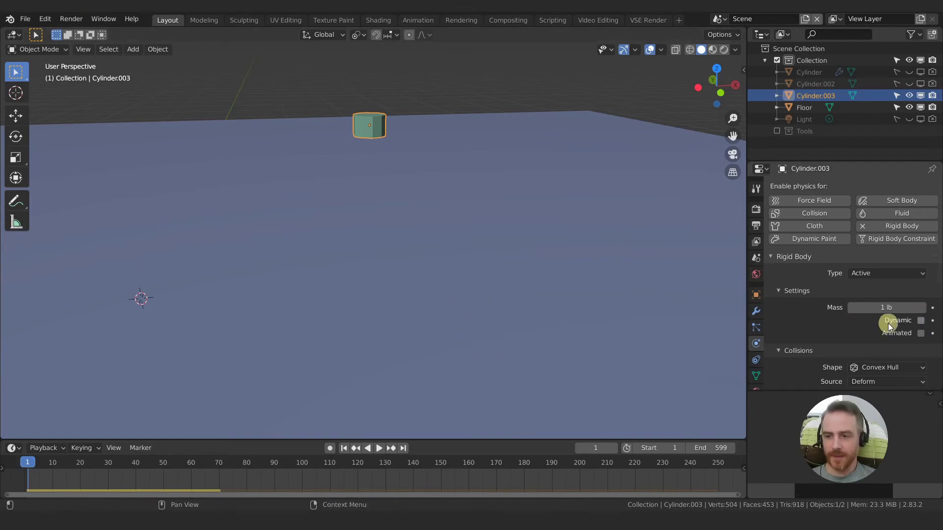
- Keyframe Cylinder.003's Dynamic checkbox unchecked at frame 1 and checked at frame 50
{"action": "left_click", "coordinate": [921, 321]}
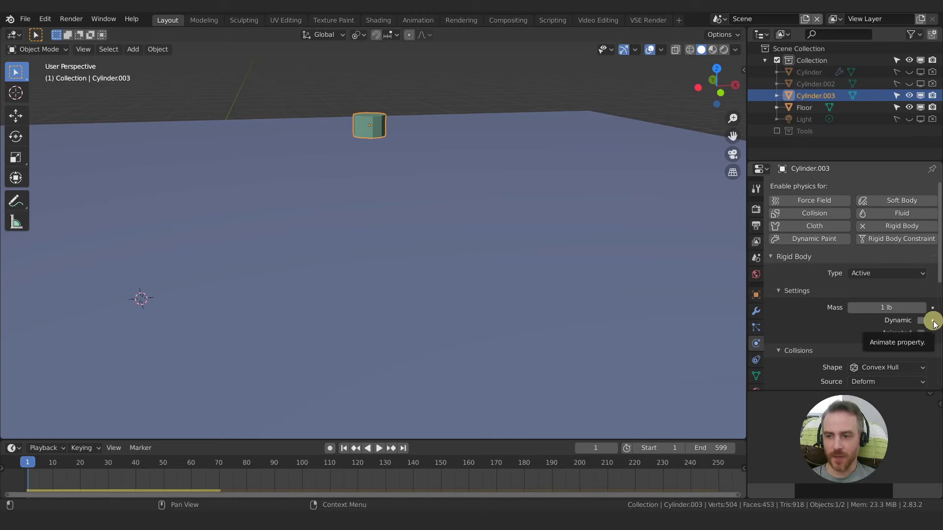
{"action": "left_click", "coordinate": [932, 322]}
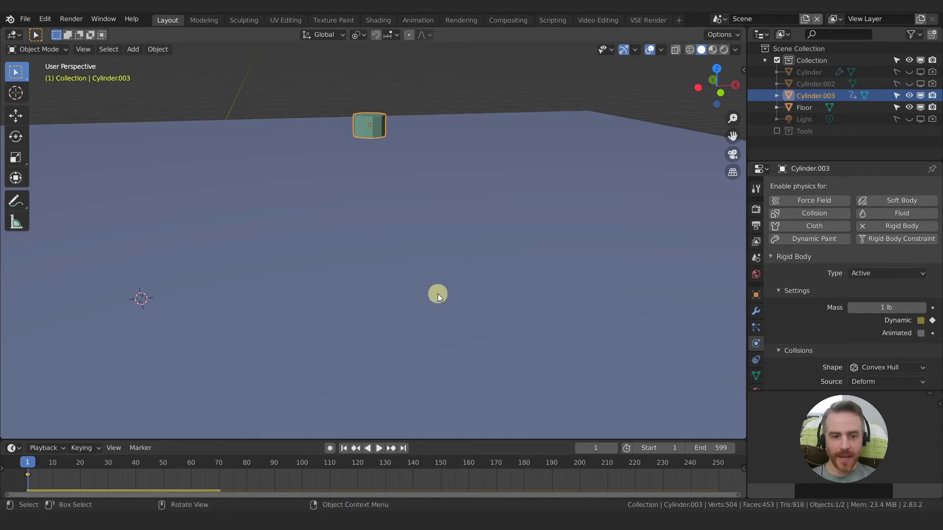
{"action": "key", "text": "space"}
{"action": "left_click_drag", "start_coordinate": [34, 466], "coordinate": [166, 471]}
{"action": "key", "text": "space"}
{"action": "left_click", "coordinate": [920, 320]}
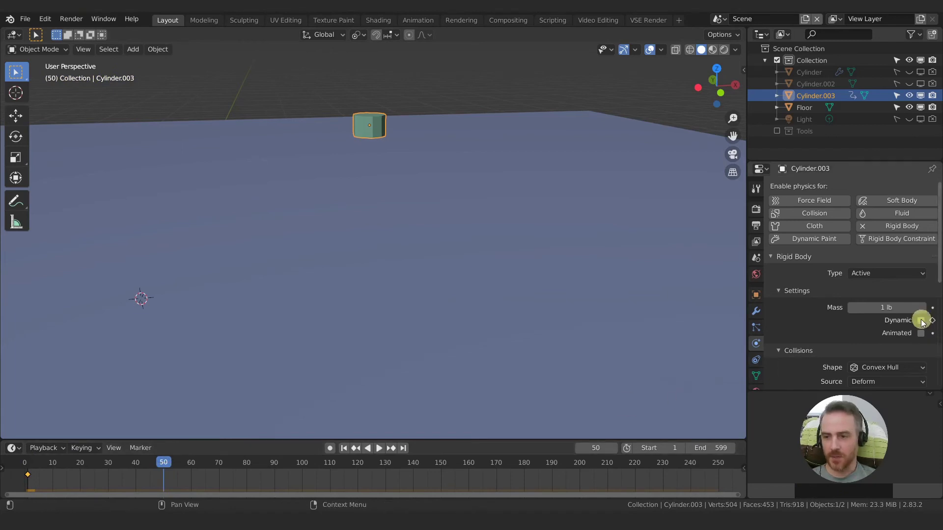
{"action": "left_click", "coordinate": [921, 321]}
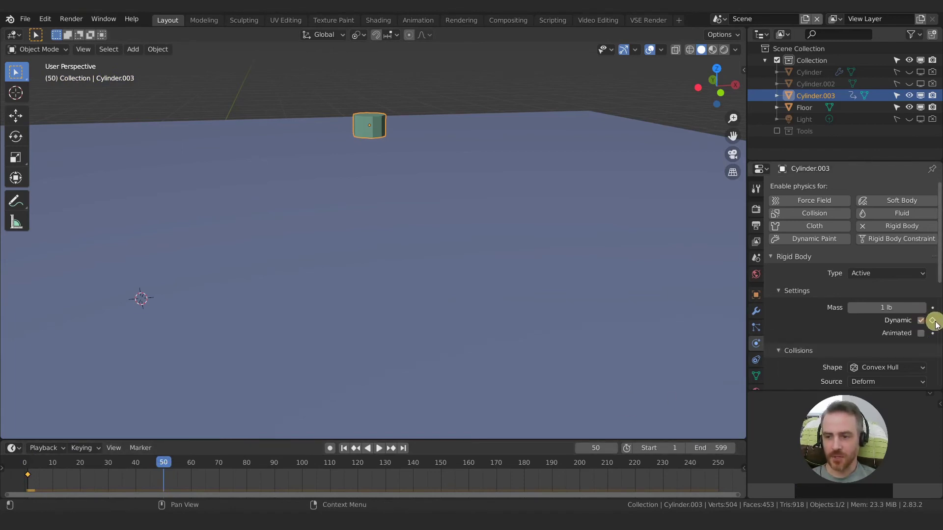
{"action": "left_click", "coordinate": [932, 321]}
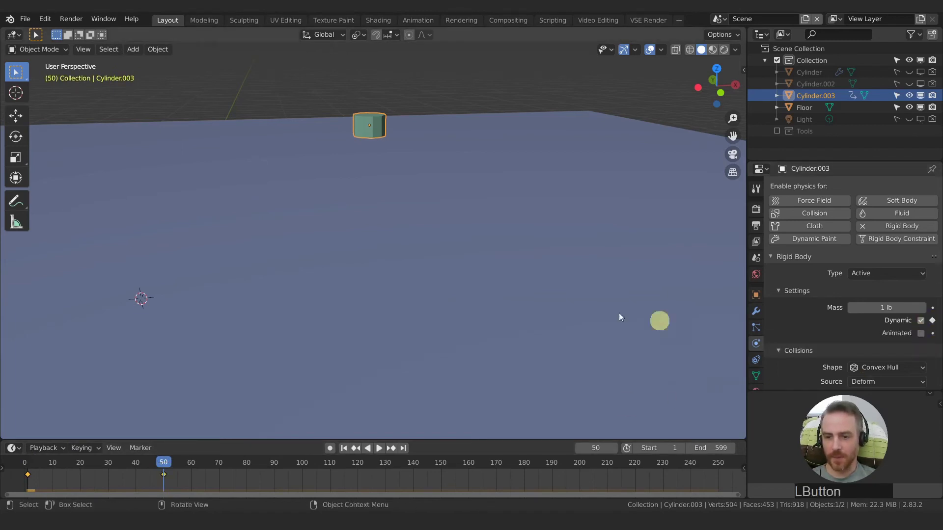
- Replay the keyframed simulation twice from frame 1
{"action": "key", "text": "shift+Left"}
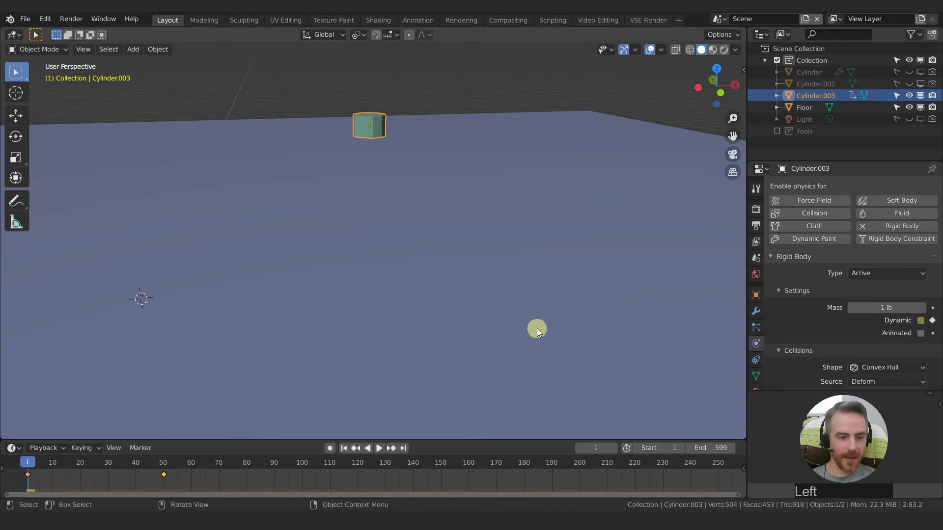
{"action": "key", "text": "space"}
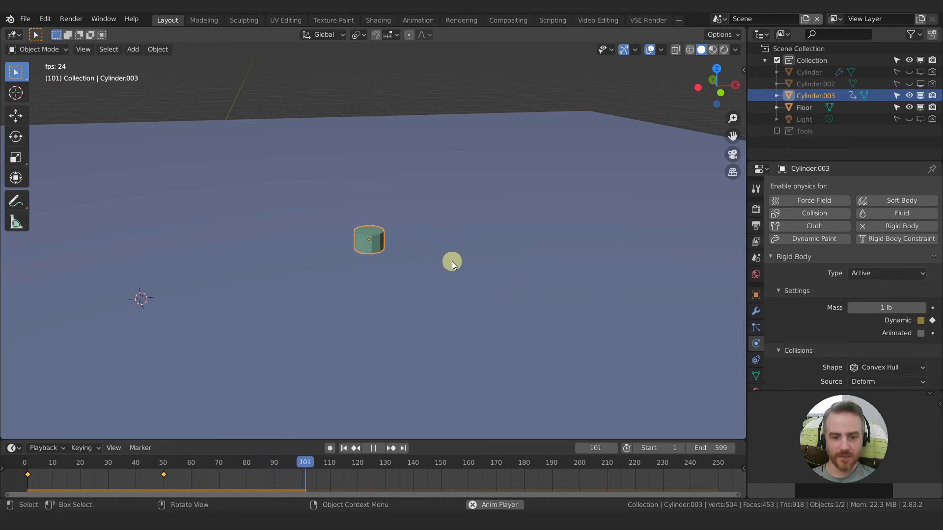
{"action": "key", "text": "space"}
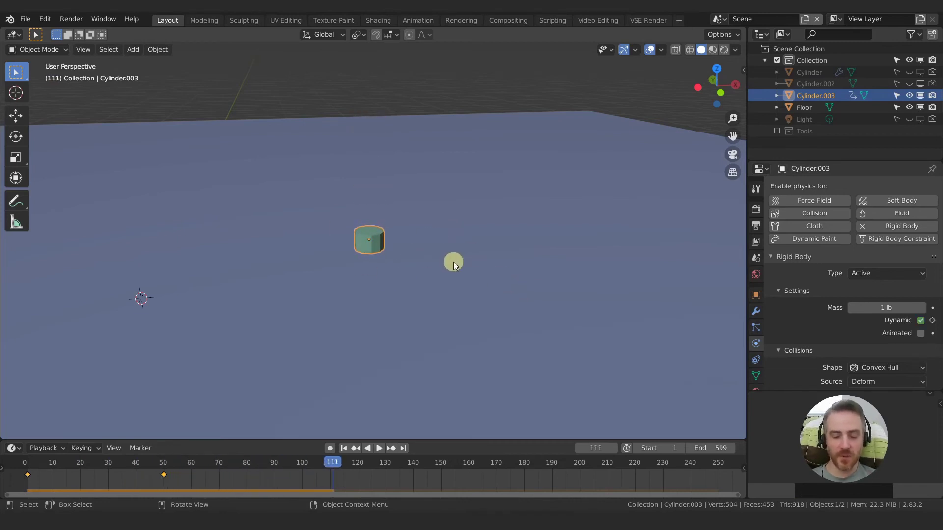
{"action": "key", "text": "shift+Left"}
{"action": "key", "text": "space"}
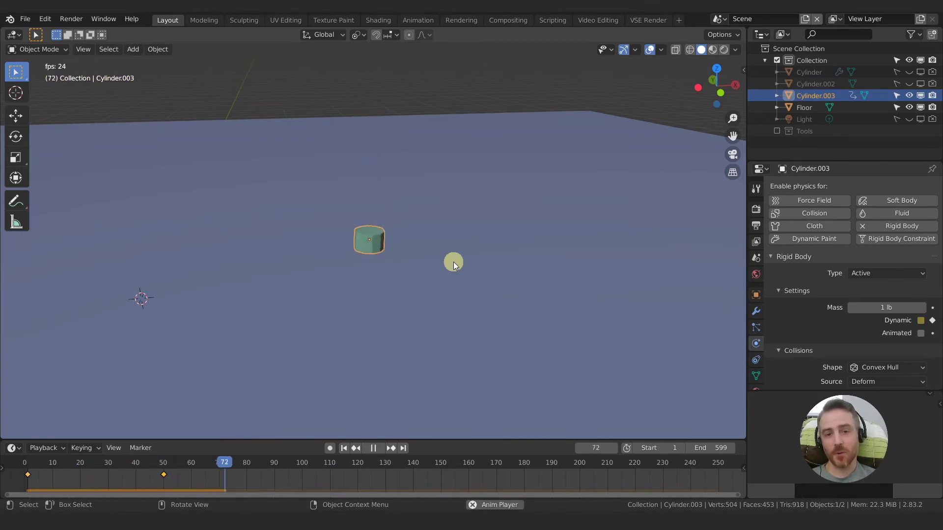
{"action": "key", "text": "space"}
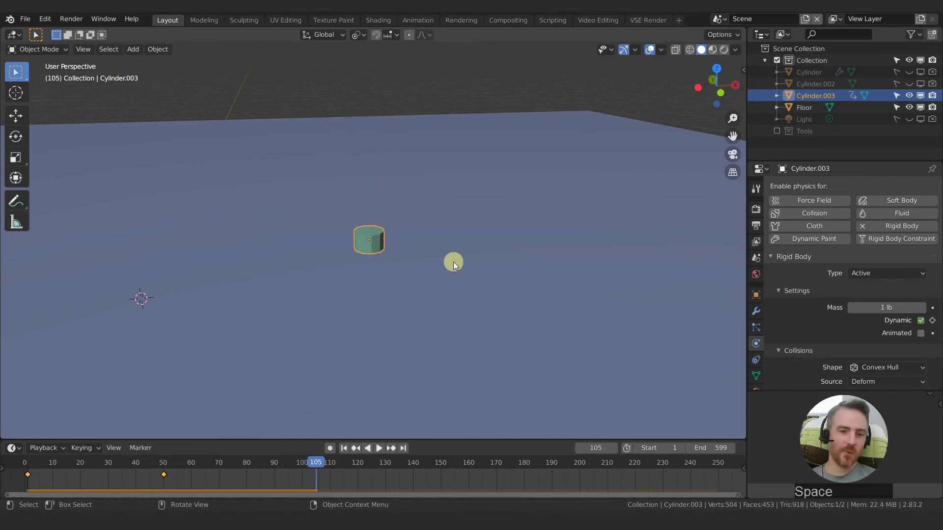
- View across the floor and replay until the cylinder drops and rests by frame 106
{"action": "middle_click_drag", "start_coordinate": [452, 261], "coordinate": [453, 226], "text": "shift"}
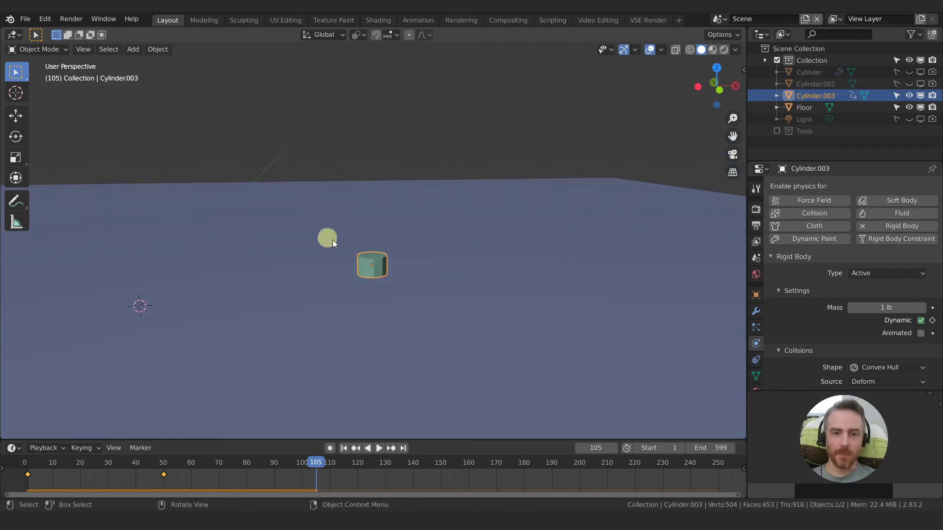
{"action": "key", "text": "shift+Left"}
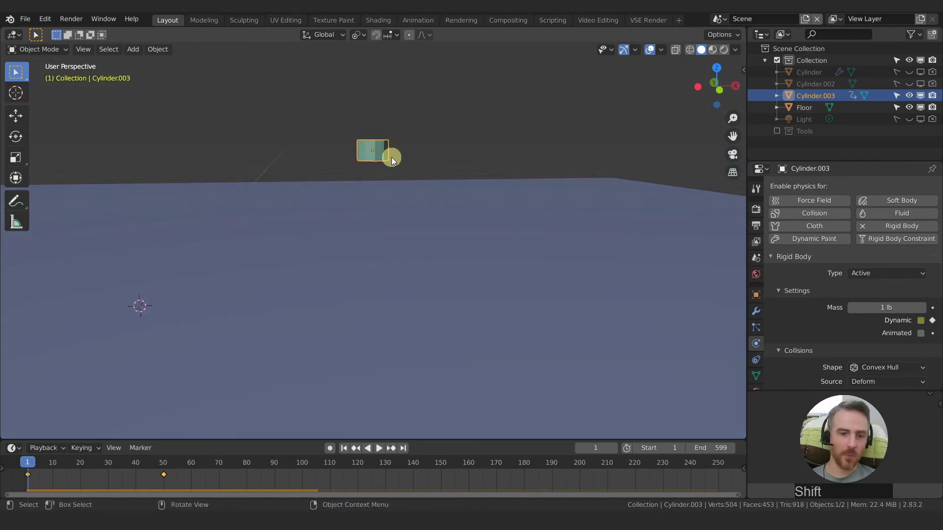
{"action": "mouse_move", "coordinate": [372, 166]}
{"action": "middle_mouse_down"}
{"action": "mouse_move", "coordinate": [368, 184]}
{"action": "mouse_move", "coordinate": [382, 160]}
{"action": "middle_mouse_up"}
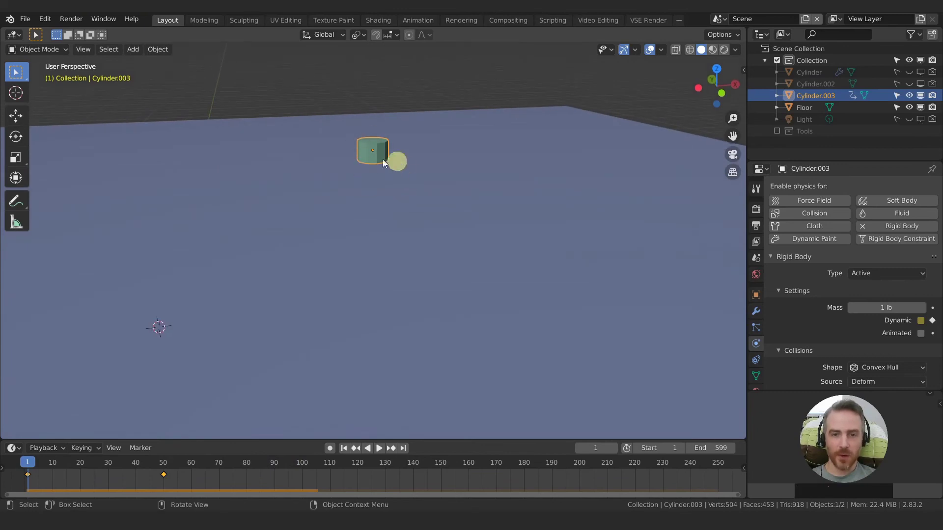
{"action": "key", "text": "space"}
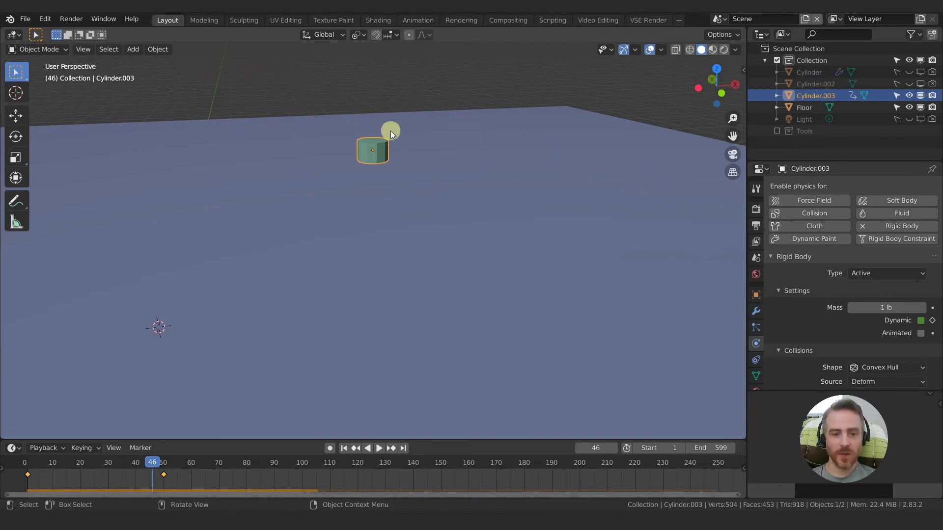
{"action": "key", "text": "space"}
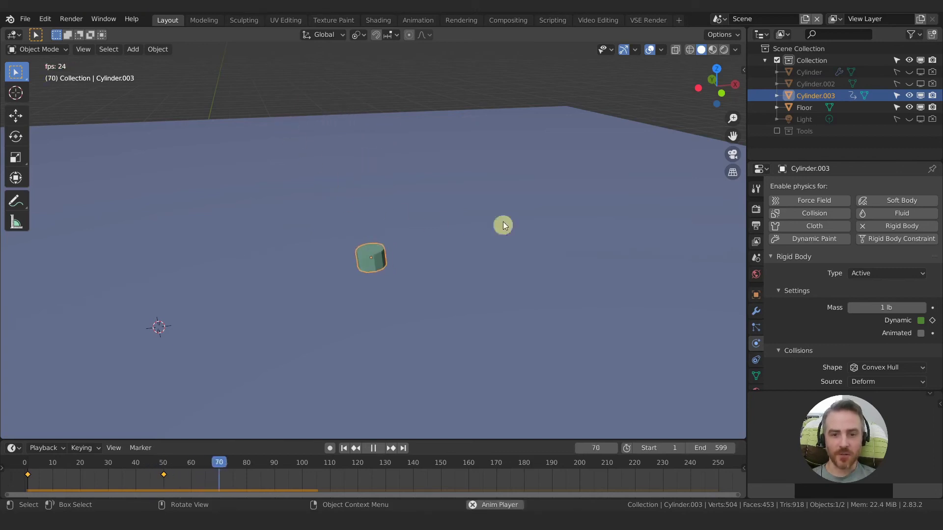
{"action": "key", "text": "space"}
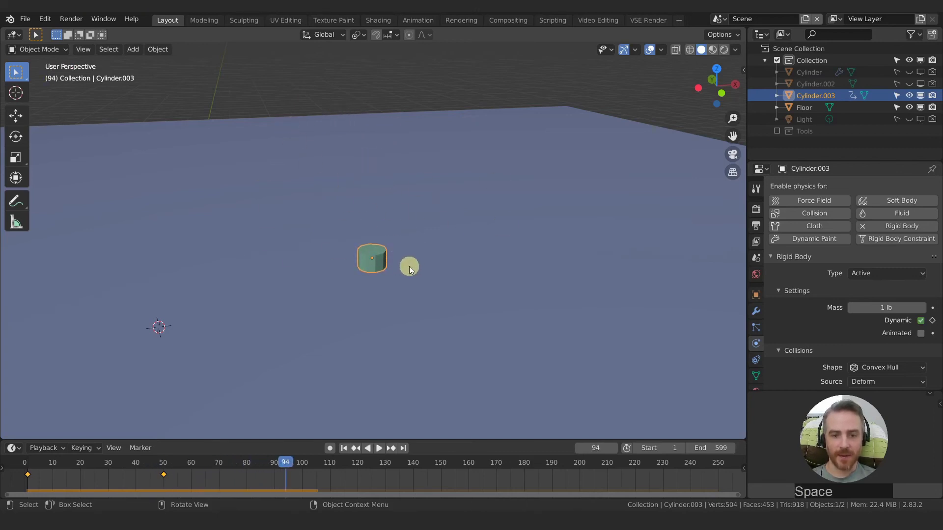
{"action": "key", "text": "space"}
{"action": "key", "text": "space"}
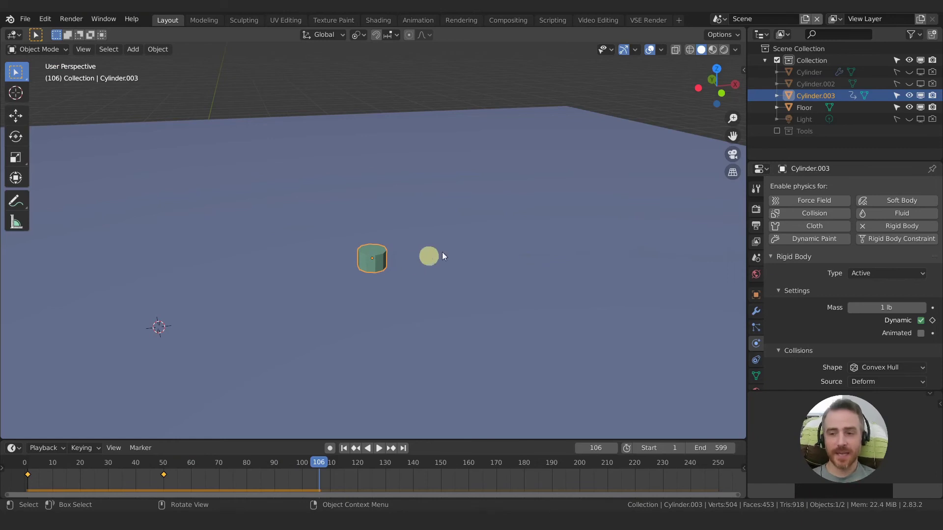
- Clear the Dynamic keyframes, keyframe Animated at frame 1, and select the Floor
{"action": "right_click", "coordinate": [923, 323]}
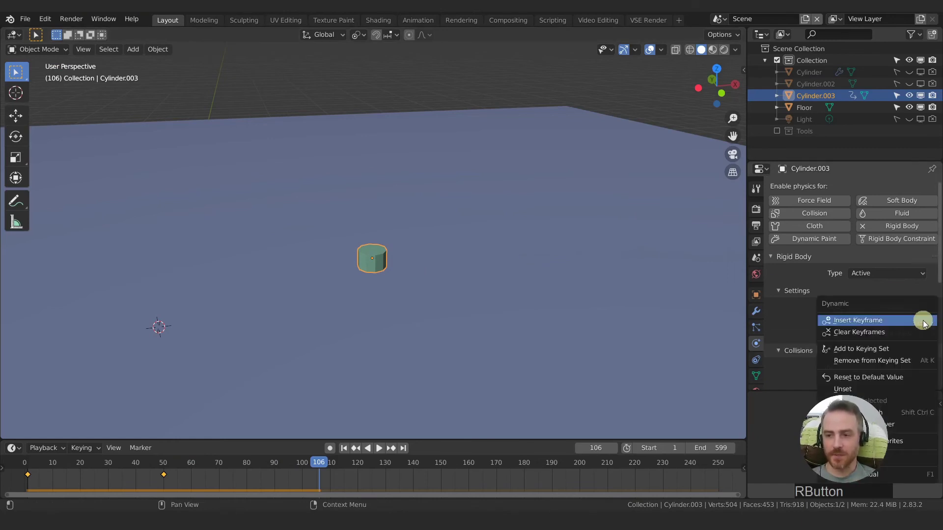
{"action": "left_click", "coordinate": [903, 338]}
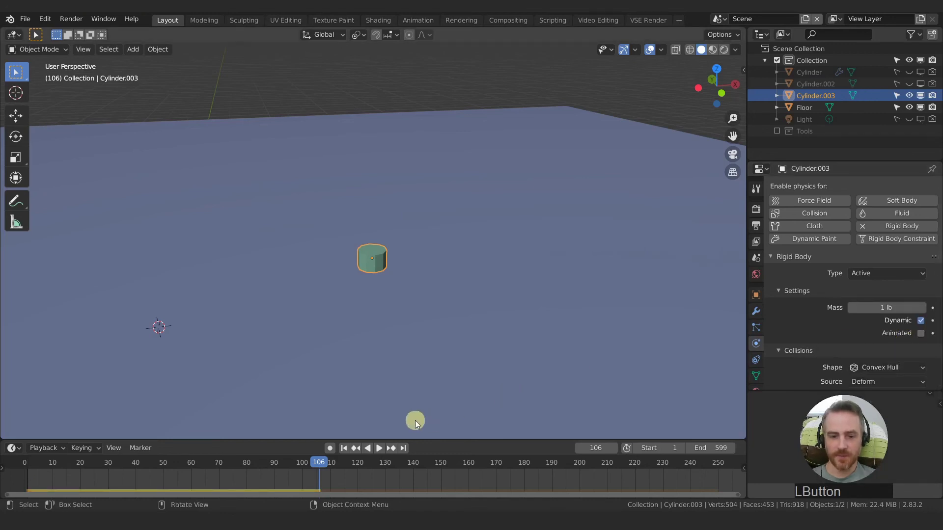
{"action": "key", "text": "shift+Left"}
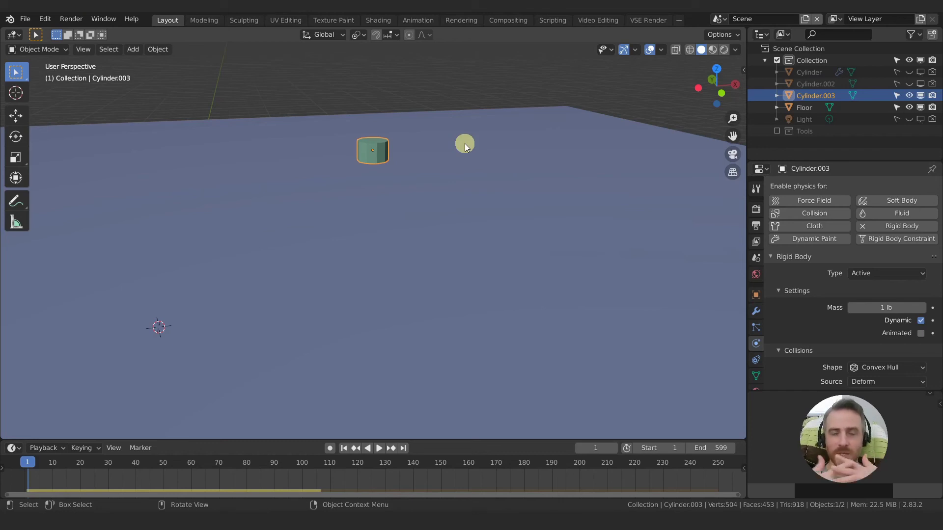
{"action": "left_click", "coordinate": [932, 333]}
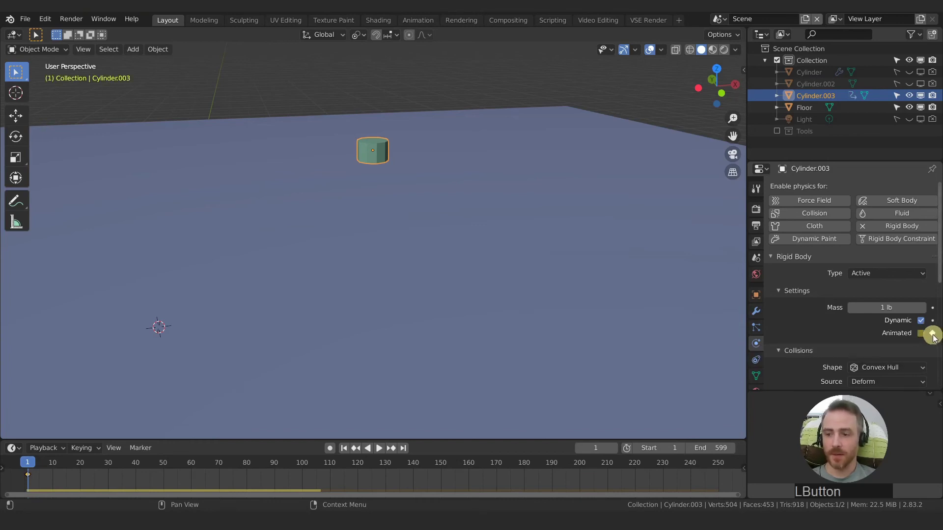
{"action": "left_click", "coordinate": [485, 210]}
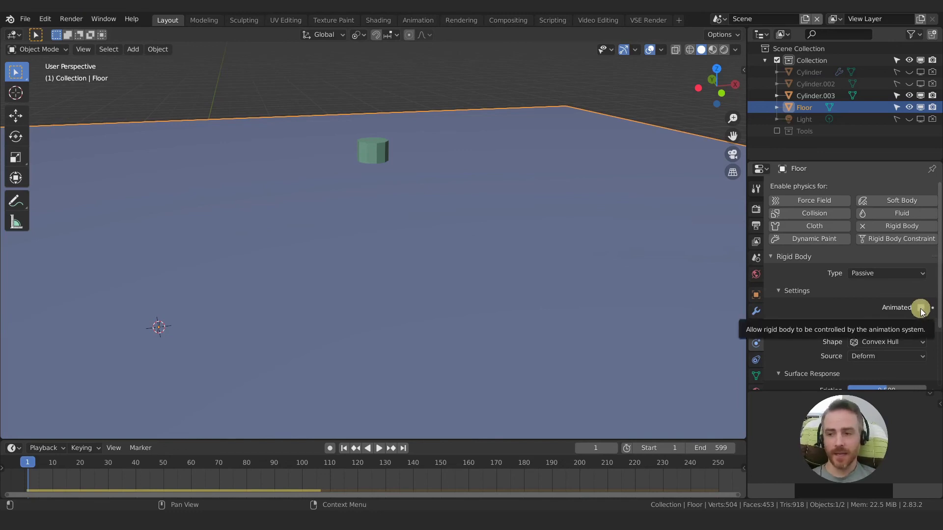
- Try moving the Floor along X, then cancel so it stays in its original position
{"action": "scroll", "coordinate": [372, 212], "scroll_direction": "down", "scroll_amount": 5}
{"action": "middle_click_drag", "start_coordinate": [413, 240], "coordinate": [412, 240]}
{"action": "key", "text": "g"}
{"action": "key", "text": "x"}
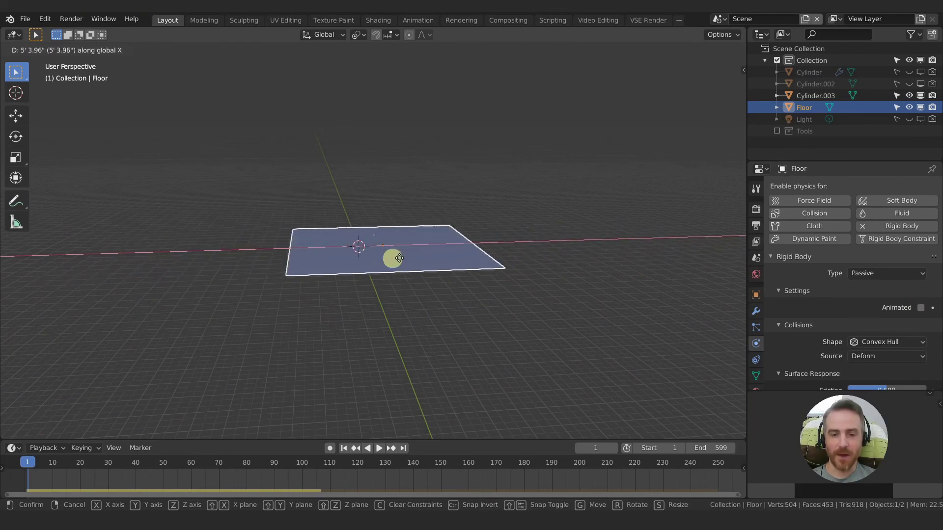
{"action": "right_click", "coordinate": [464, 256]}
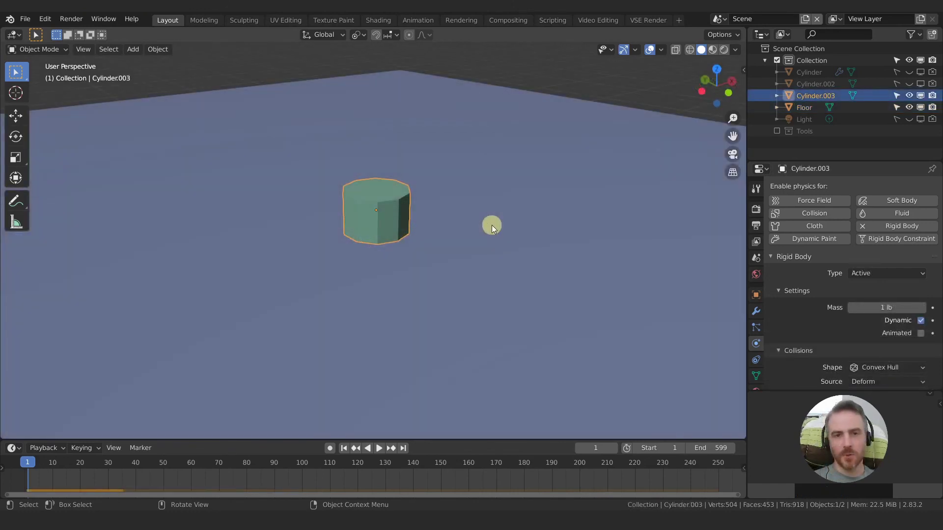
- Play the simulation to frame 122, then replay from frame 1 to frame 158
{"action": "middle_click_drag", "start_coordinate": [486, 227], "coordinate": [446, 252]}
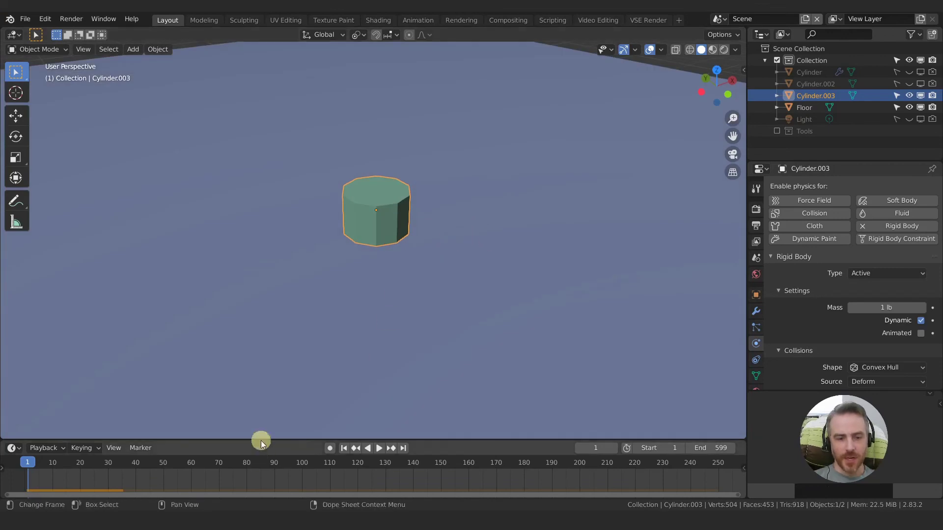
{"action": "key", "text": "space"}
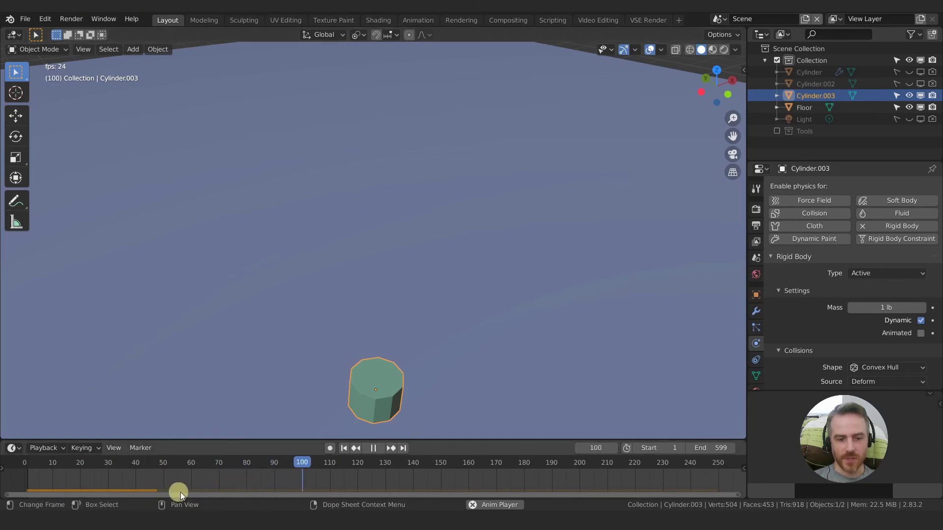
{"action": "key", "text": "space"}
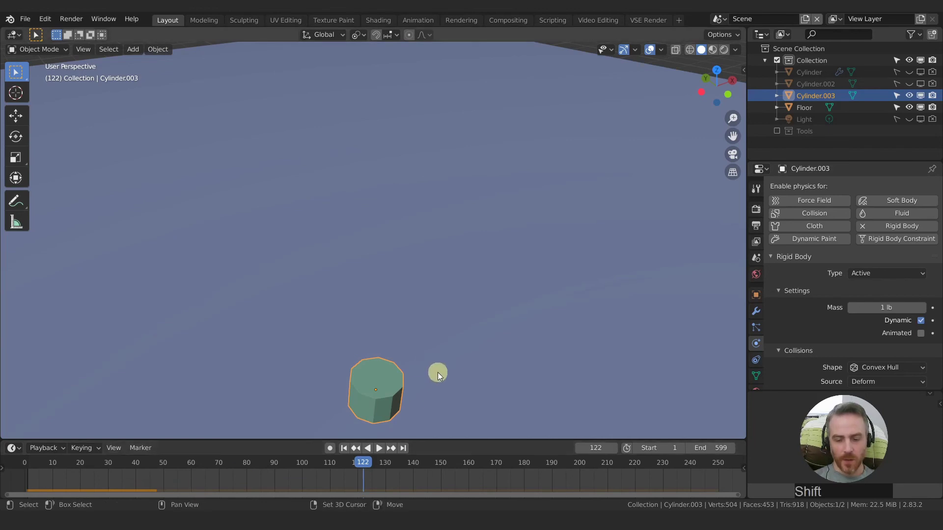
{"action": "key", "text": "shift+Left"}
{"action": "key", "text": "space"}
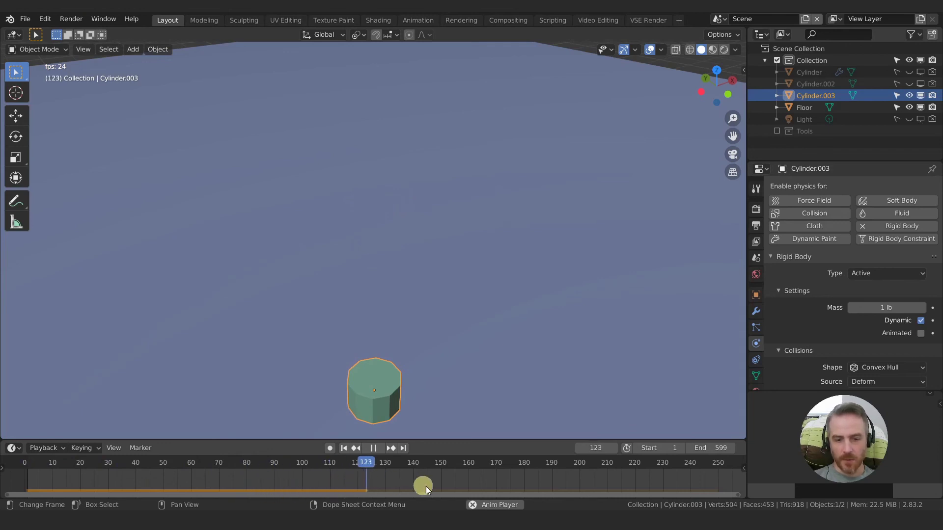
{"action": "key", "text": "space"}
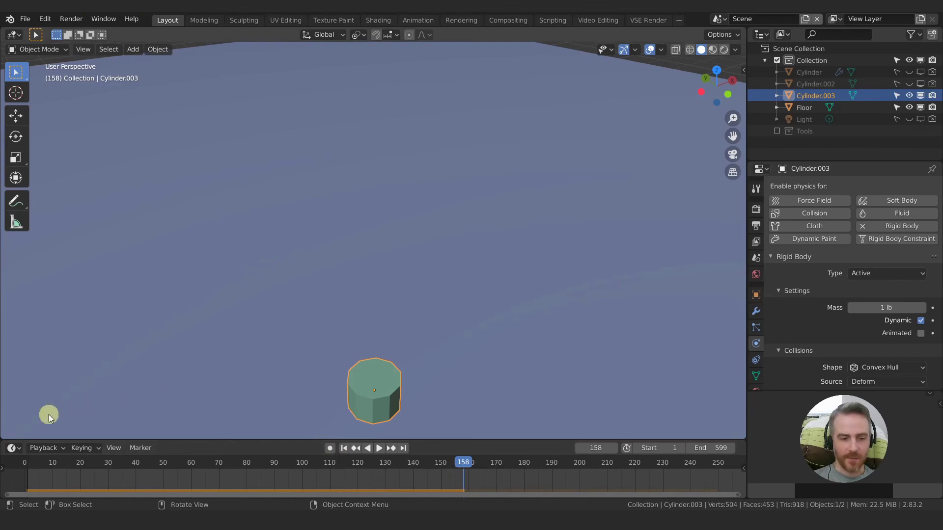
{"action": "left_click", "coordinate": [51, 449]}
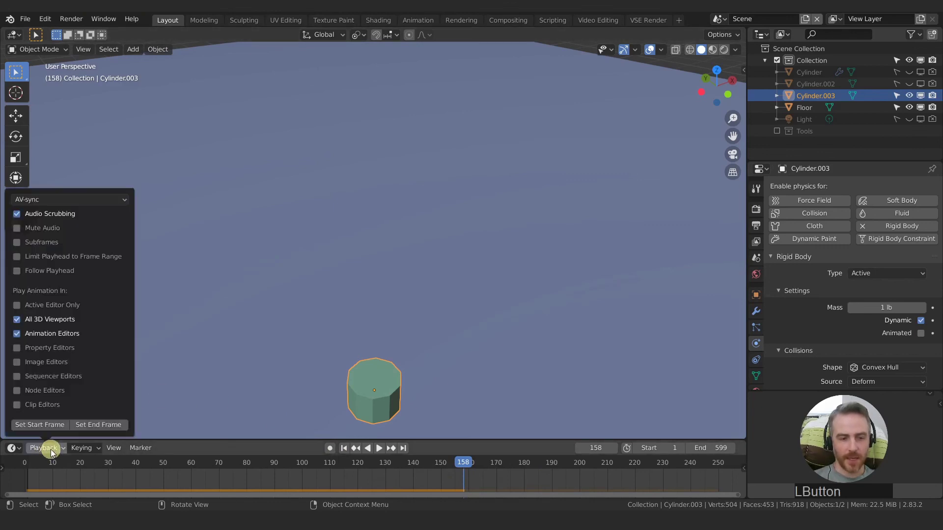
- Switch playback Sync from AV-sync to No Sync and replay the animation from frame 1
{"action": "left_click", "coordinate": [28, 201]}
{"action": "left_click", "coordinate": [40, 201]}
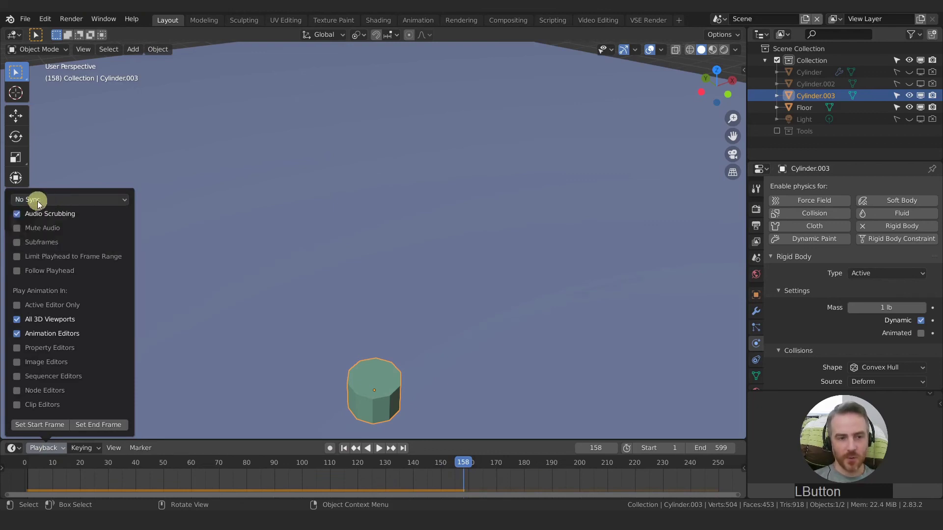
{"action": "key", "text": "shift+Left"}
{"action": "key", "text": "space"}
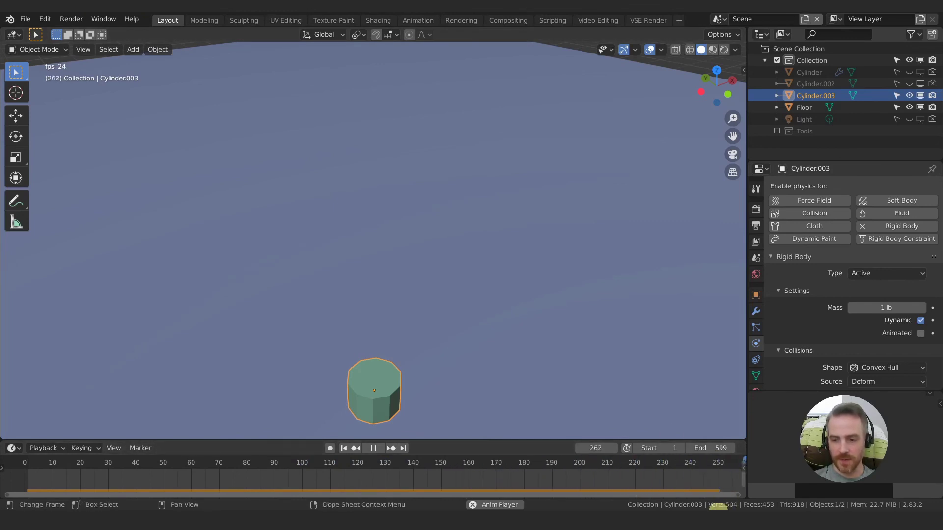
- Stop playback and rewind the timeline to frame 1, then select the Floor
{"action": "key", "text": "space"}
{"action": "left_click", "coordinate": [396, 232]}
{"action": "middle_click_drag", "start_coordinate": [396, 231], "coordinate": [414, 262], "text": "shift"}
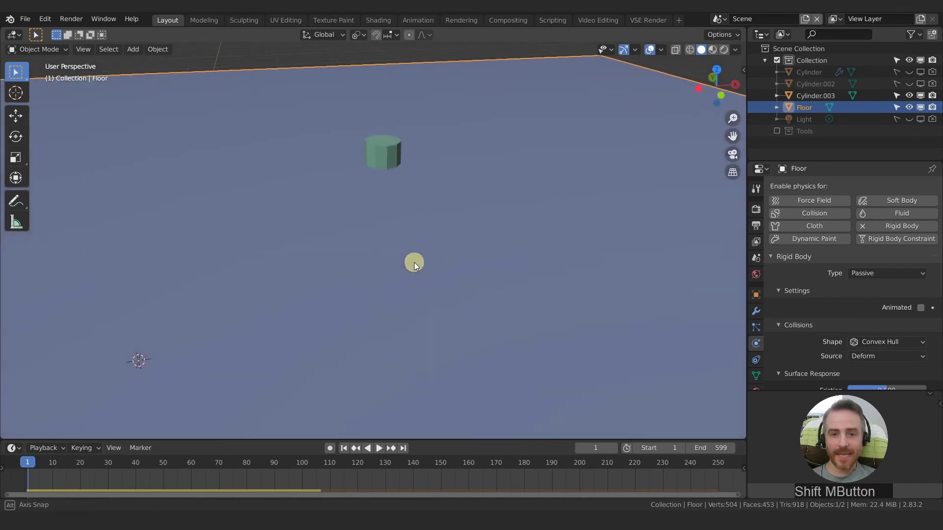
- Select Cylinder.003, now back at its starting height above the floor
{"action": "middle_click_drag", "start_coordinate": [388, 202], "coordinate": [400, 237], "text": "shift"}
{"action": "left_click", "coordinate": [409, 219]}
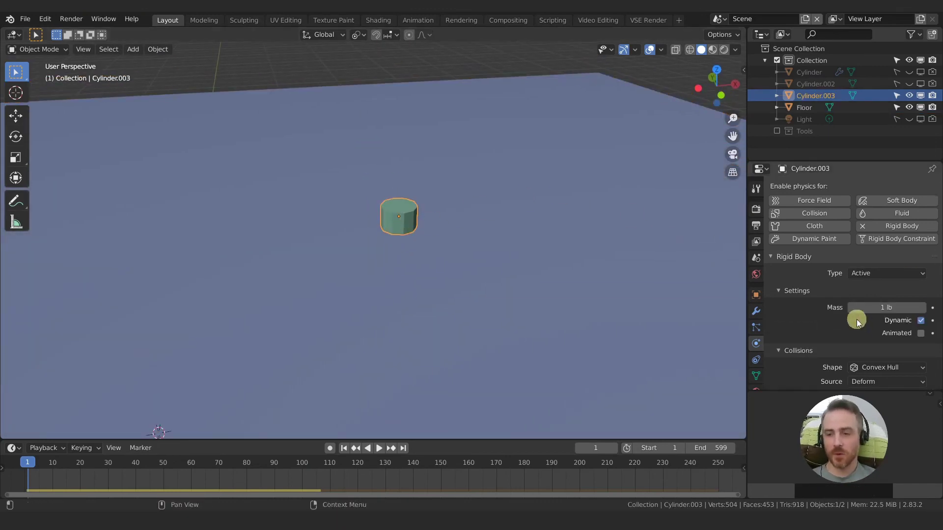
{"action": "scroll", "coordinate": [794, 285], "scroll_direction": "down", "scroll_amount": 6}
{"action": "scroll", "coordinate": [856, 303], "scroll_direction": "down", "scroll_amount": 2}
{"action": "scroll", "coordinate": [856, 303], "scroll_direction": "up", "scroll_amount": 8}
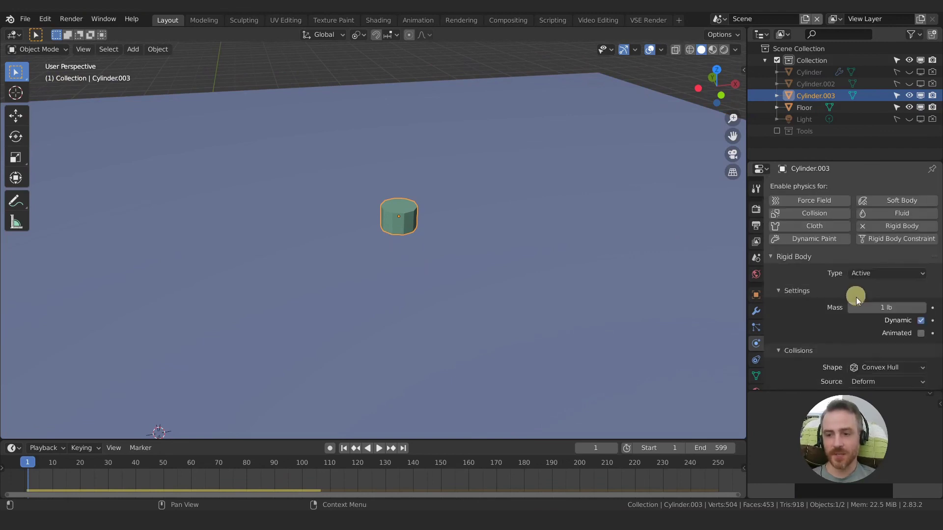